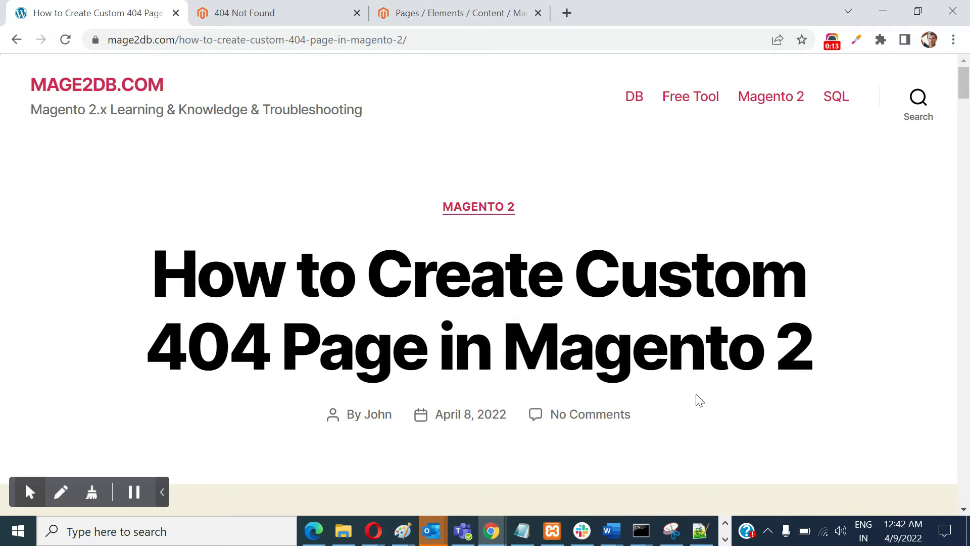
scroll(699, 400, down, 4)
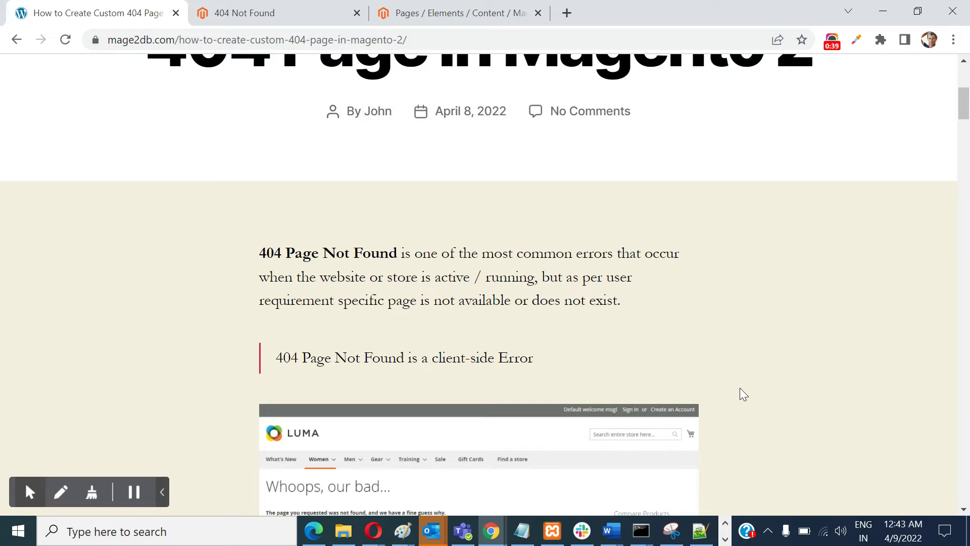
scroll(743, 394, down, 4)
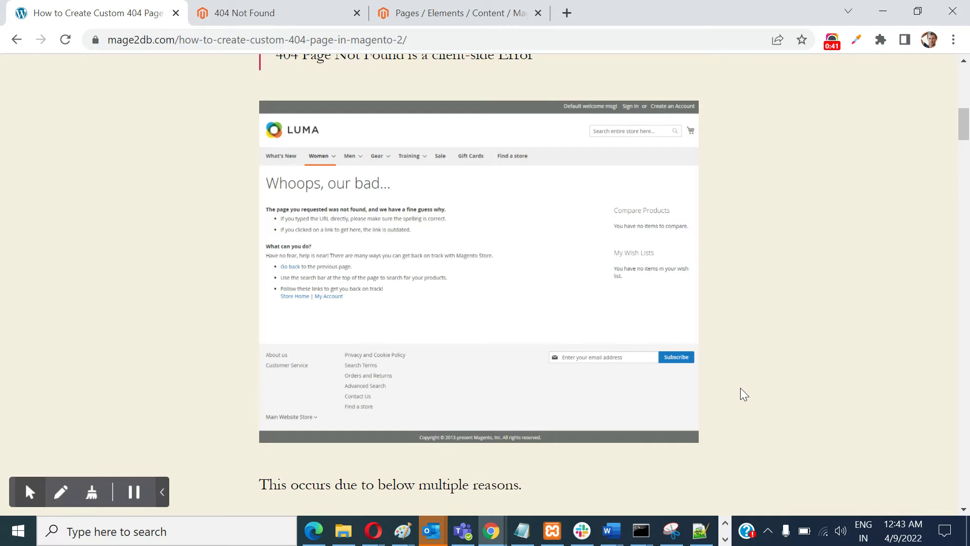
scroll(743, 393, down, 5)
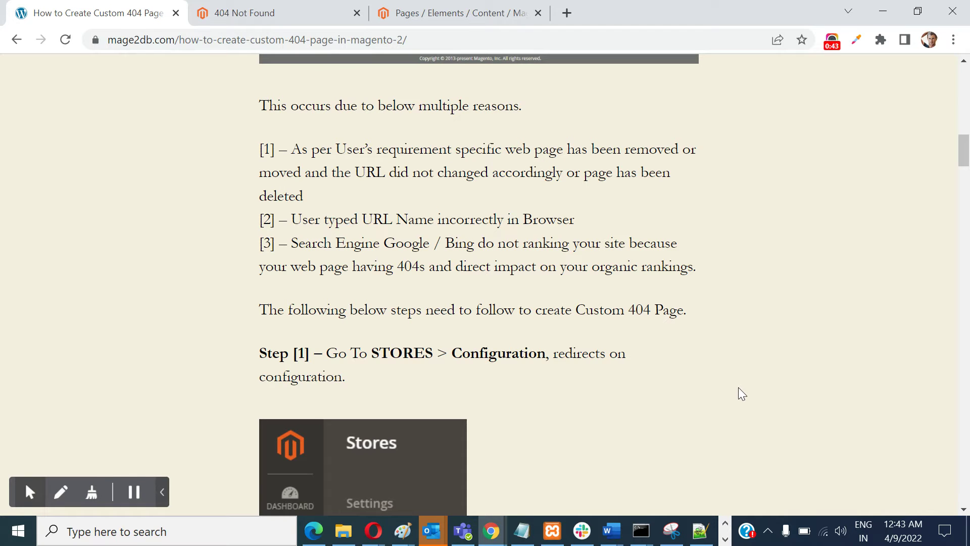
scroll(738, 387, up, 1)
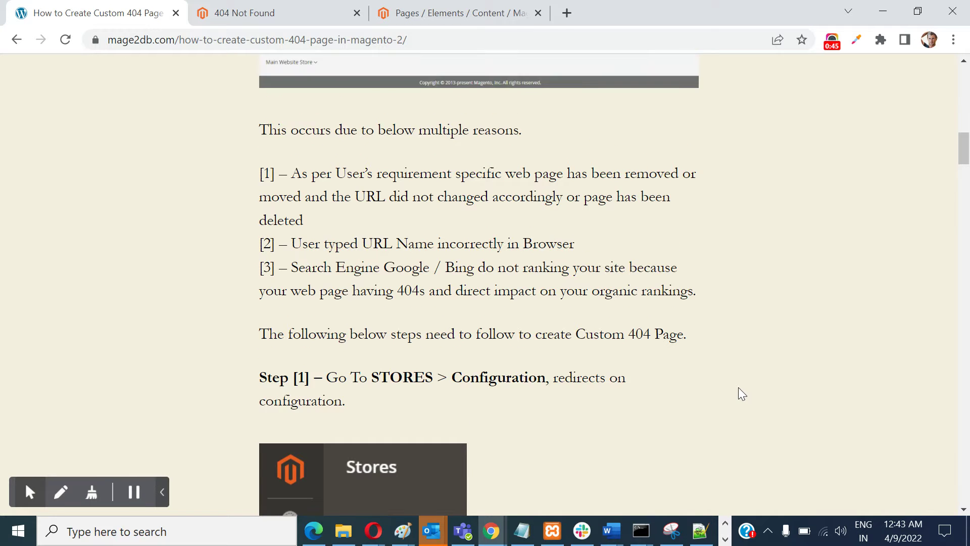
scroll(739, 388, up, 3)
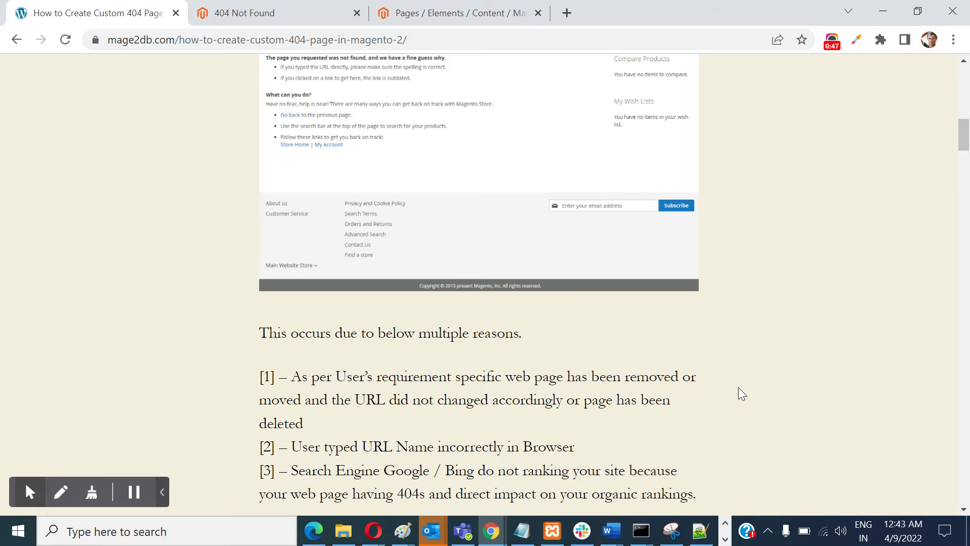
scroll(738, 388, up, 4)
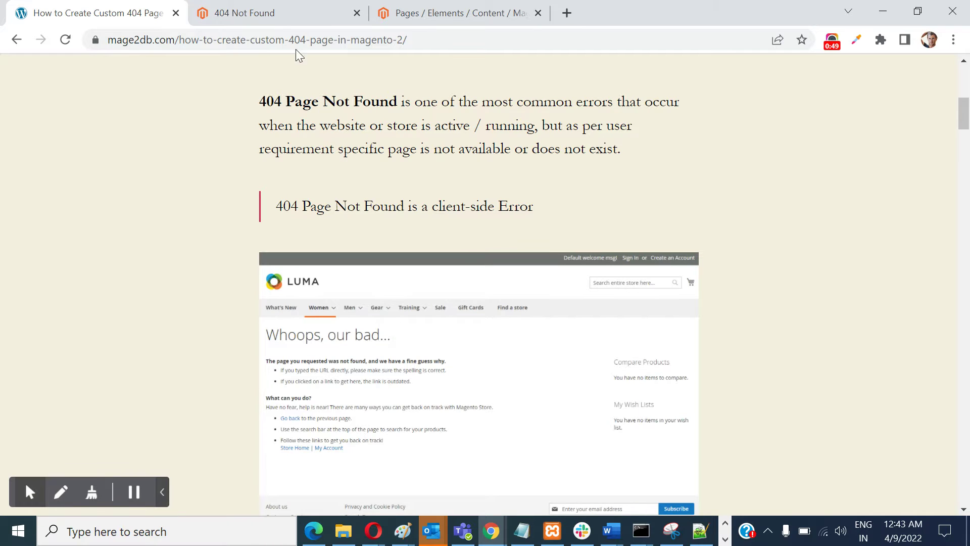
scroll(313, 75, up, 2)
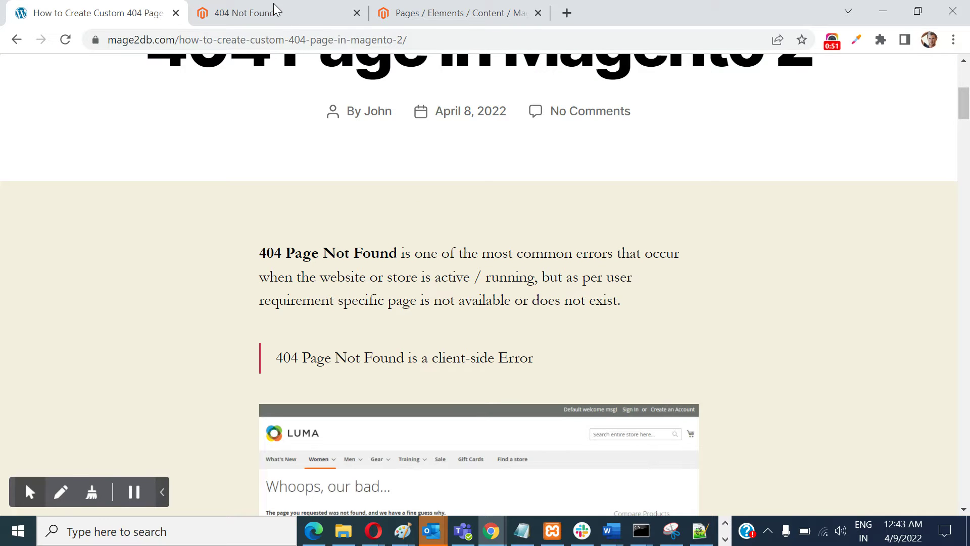
- Check the storefront 404 page, then go to Stores > Settings > Configuration in the admin
click(278, 7)
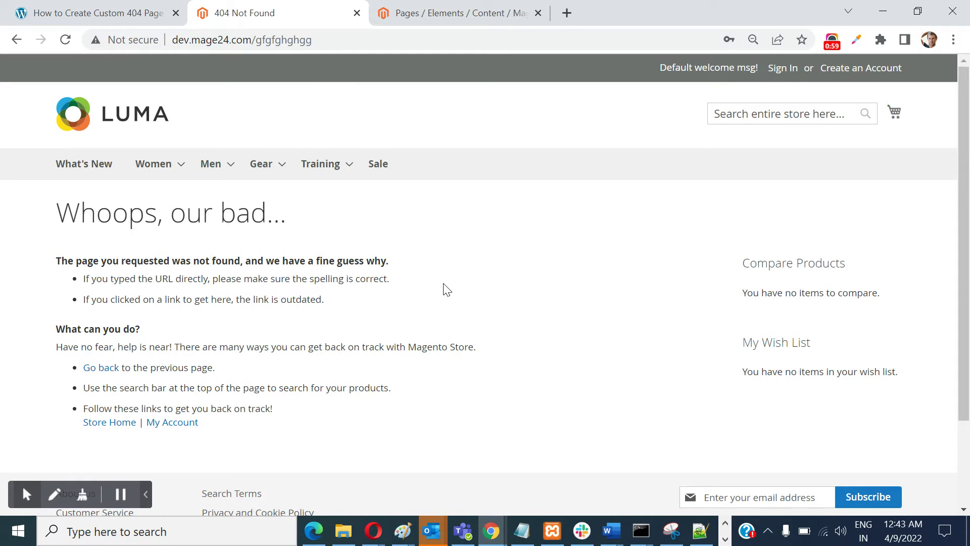
click(106, 13)
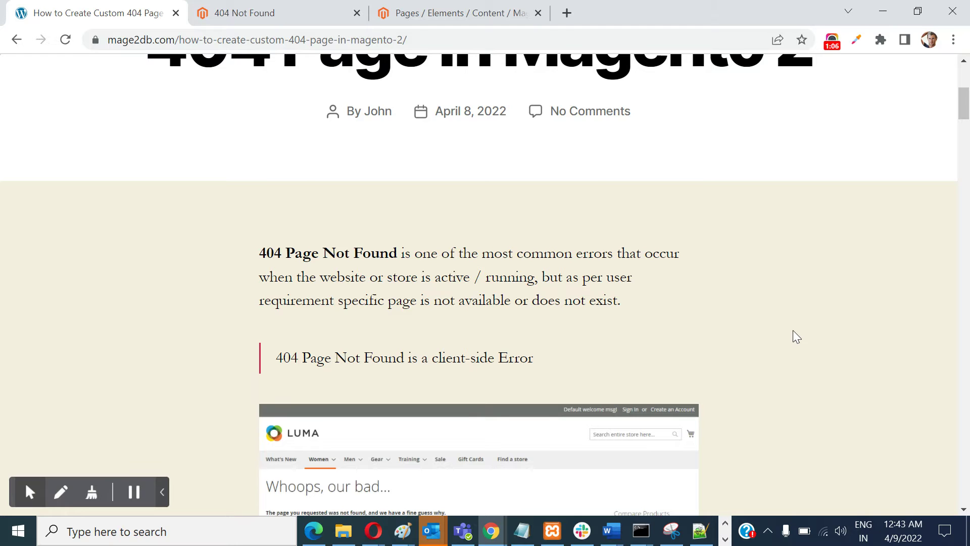
scroll(793, 330, down, 3)
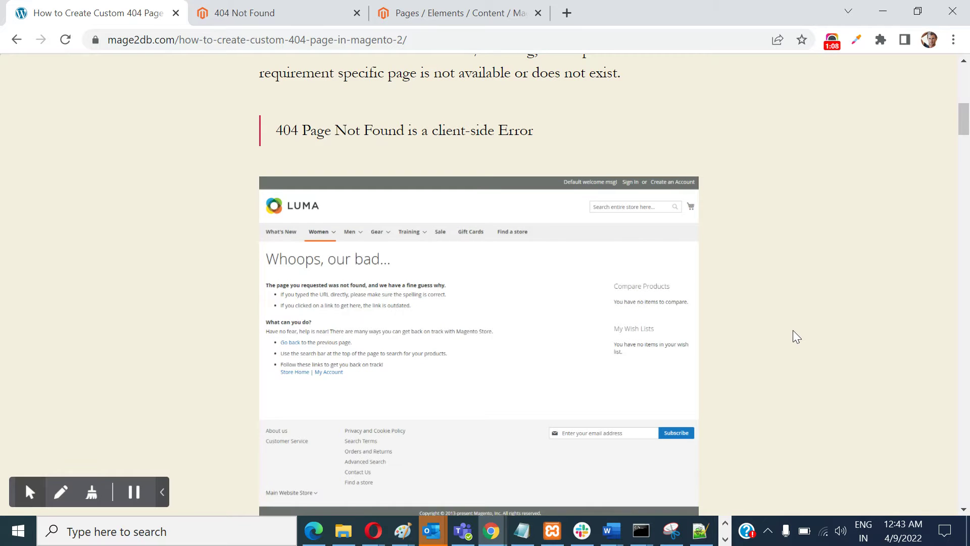
scroll(793, 330, down, 5)
scroll(794, 330, down, 5)
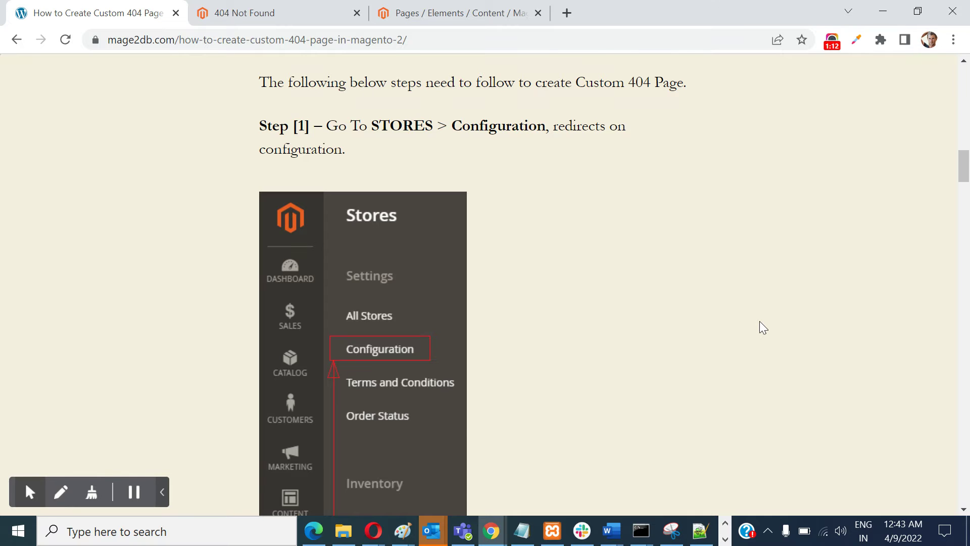
scroll(760, 320, up, 4)
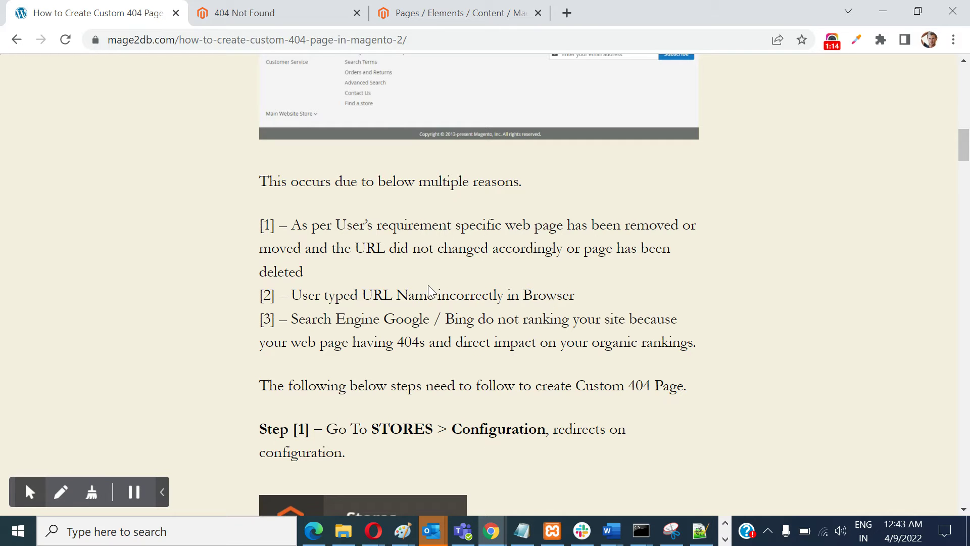
scroll(425, 292, up, 1)
scroll(398, 283, up, 4)
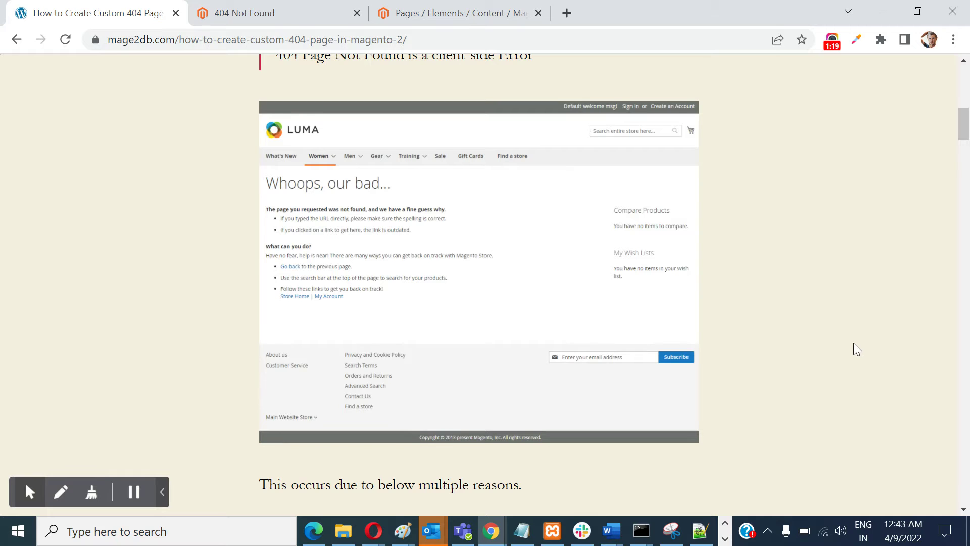
scroll(853, 343, down, 1)
scroll(853, 344, down, 4)
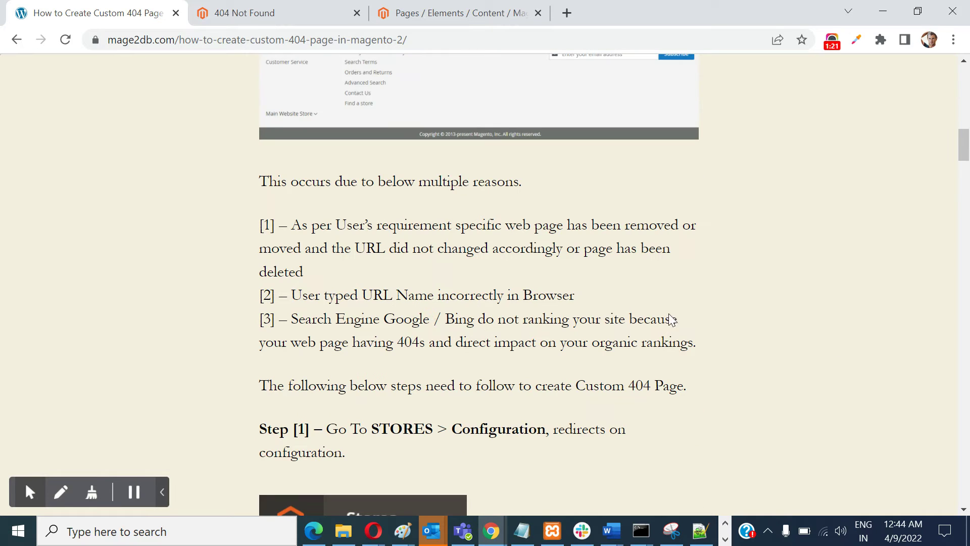
scroll(472, 247, down, 4)
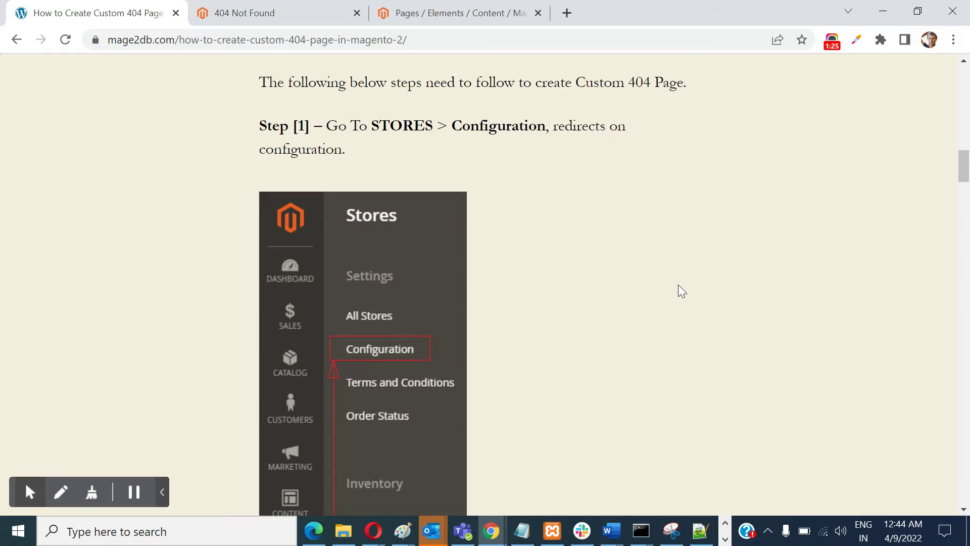
scroll(679, 285, up, 3)
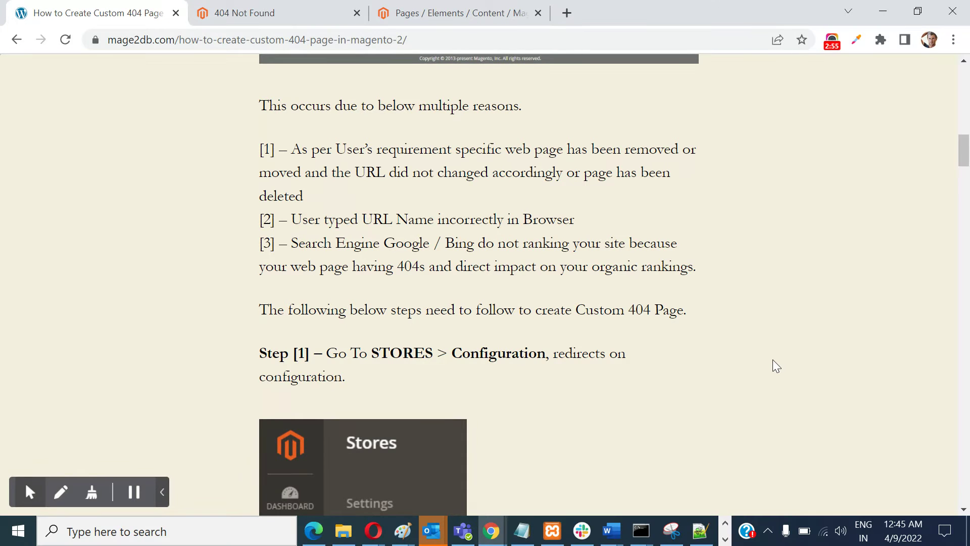
scroll(773, 358, up, 4)
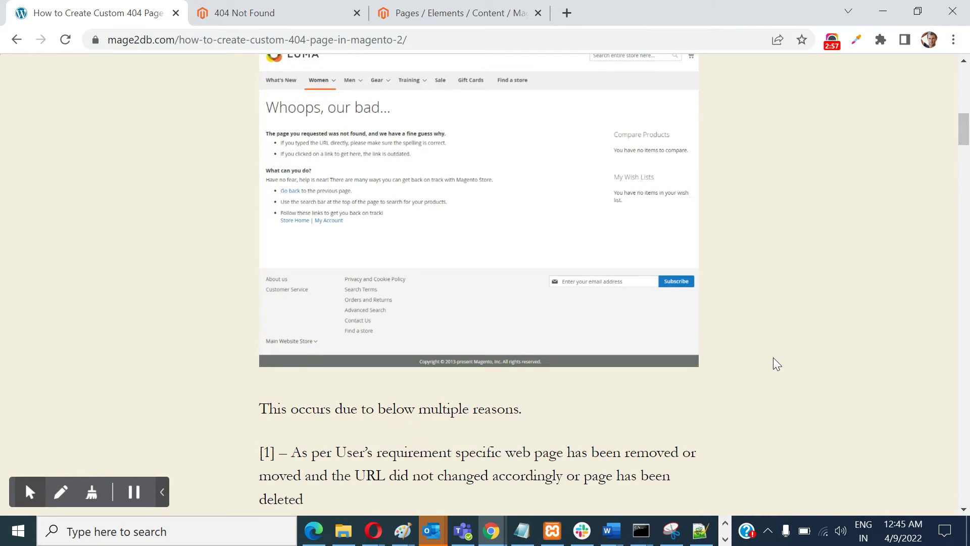
scroll(773, 357, up, 4)
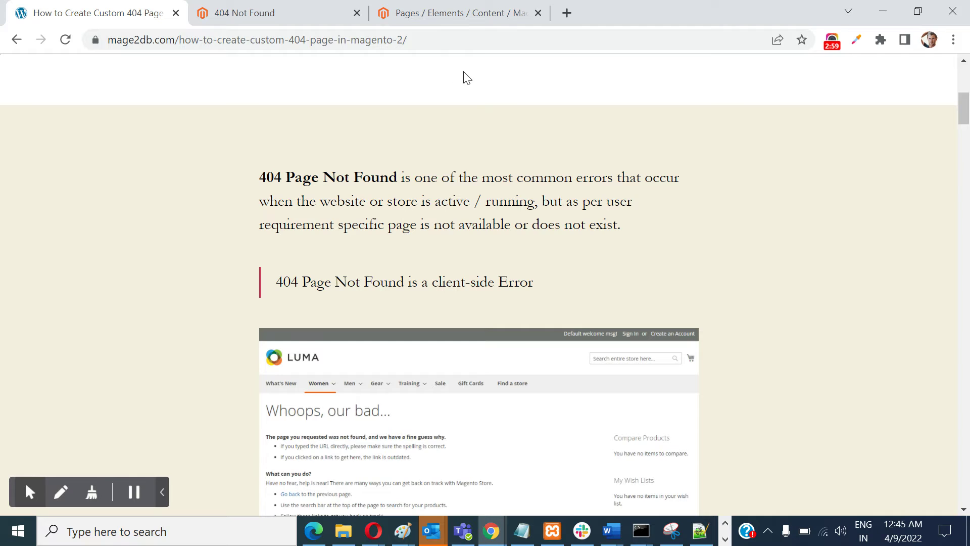
click(458, 13)
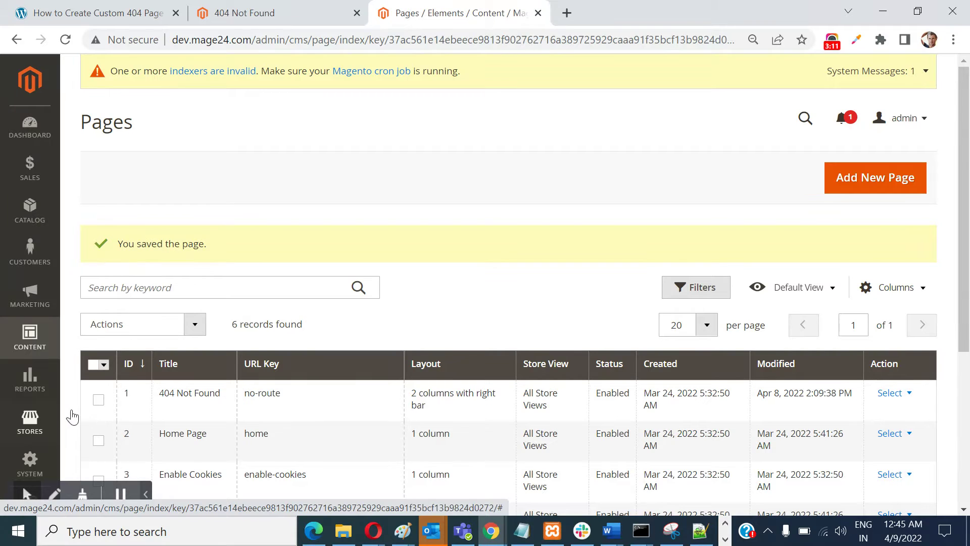
click(38, 421)
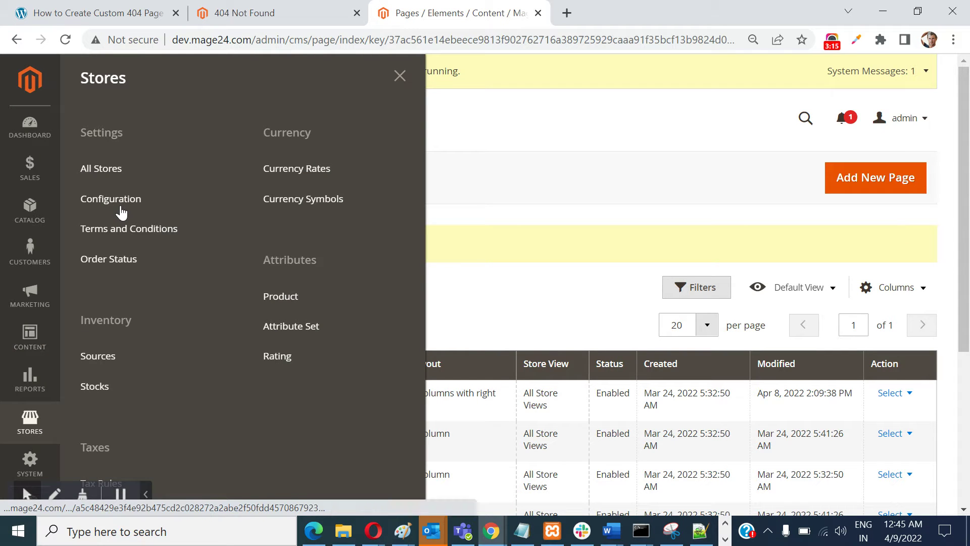
click(112, 199)
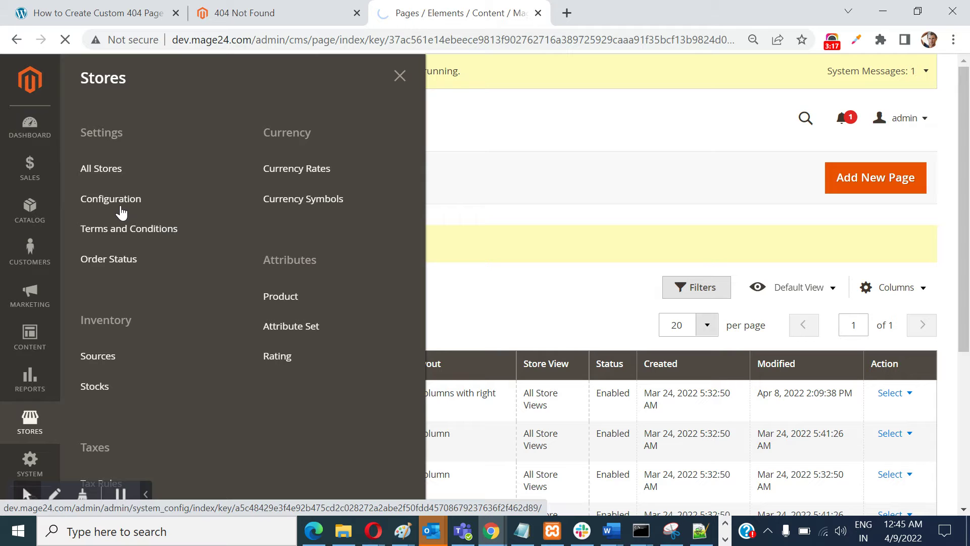
click(121, 211)
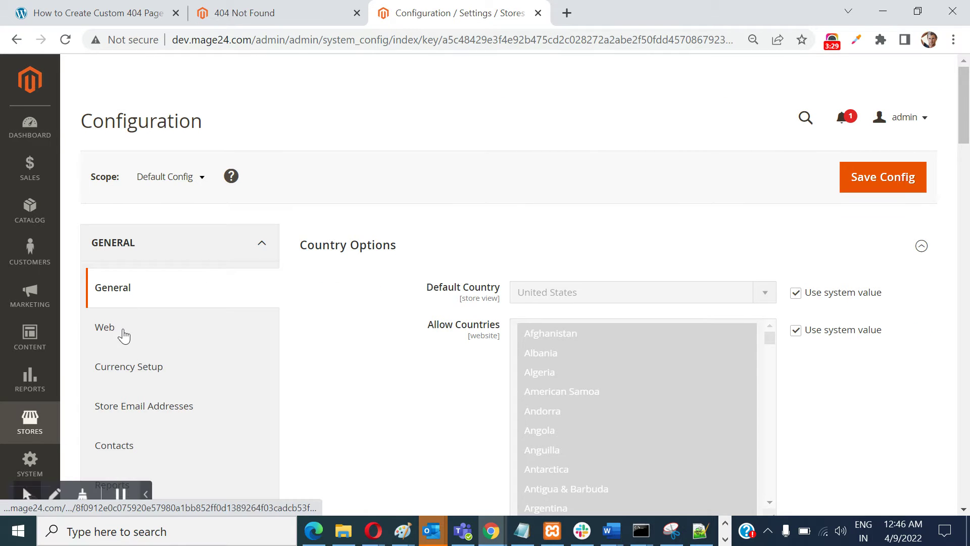
- Under Web > Default Pages, override CMS No Route Page with 404 Not Found and recheck the storefront
click(107, 327)
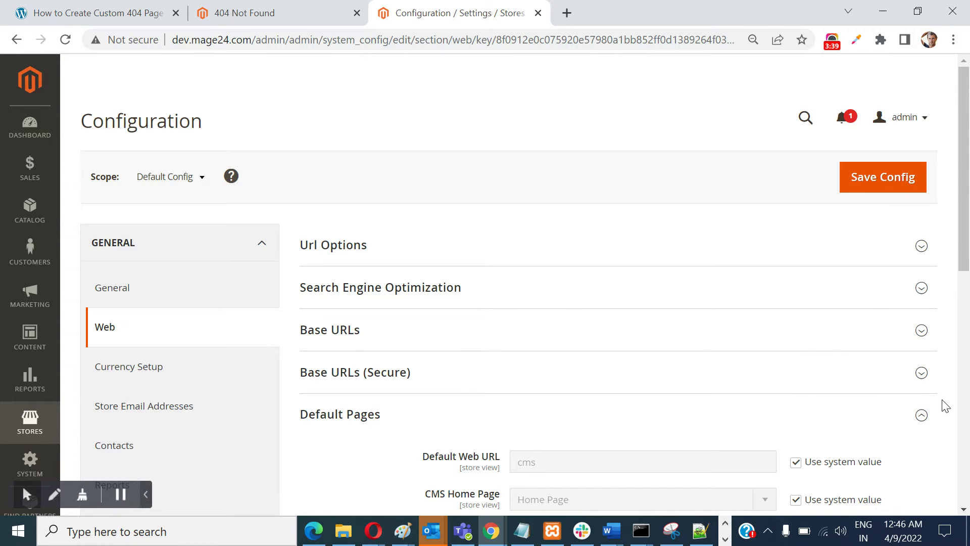
scroll(946, 406, down, 2)
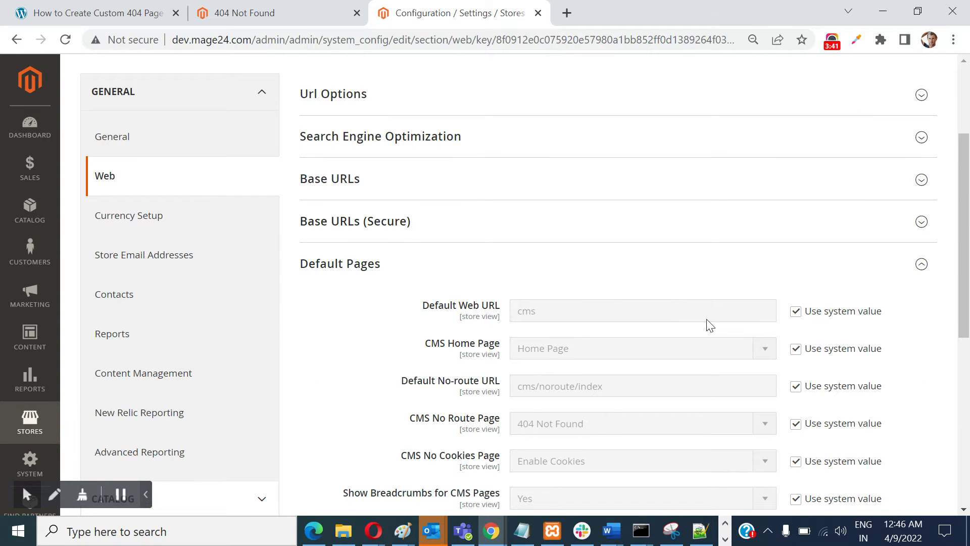
scroll(397, 287, down, 1)
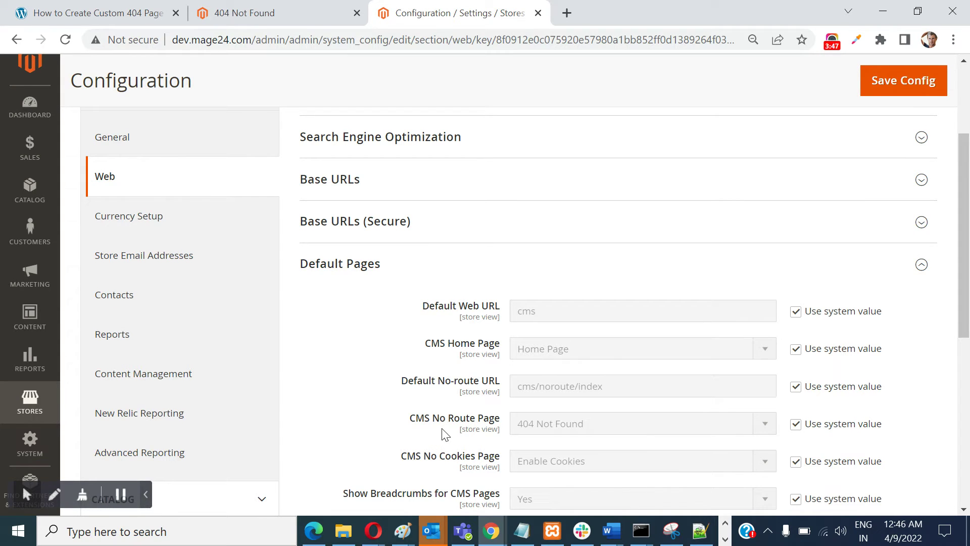
click(797, 424)
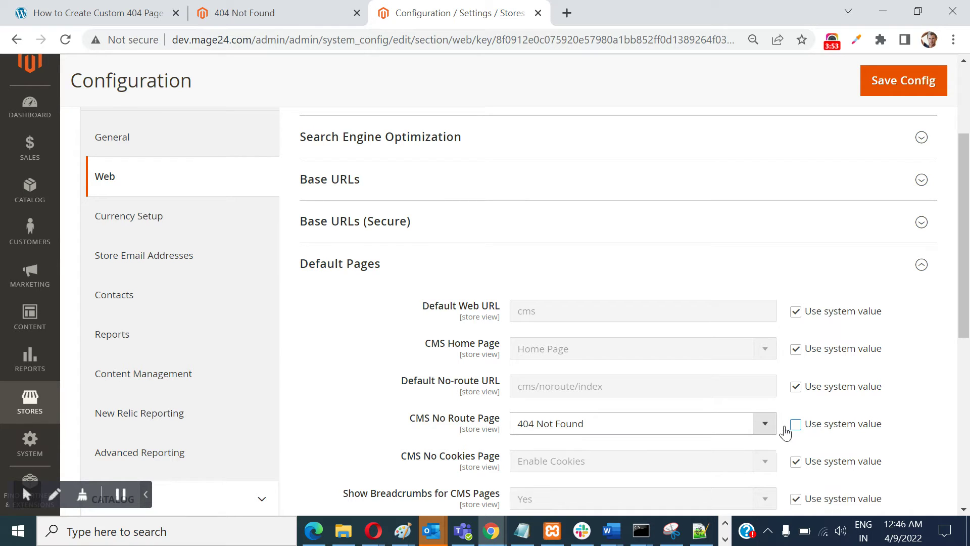
click(765, 424)
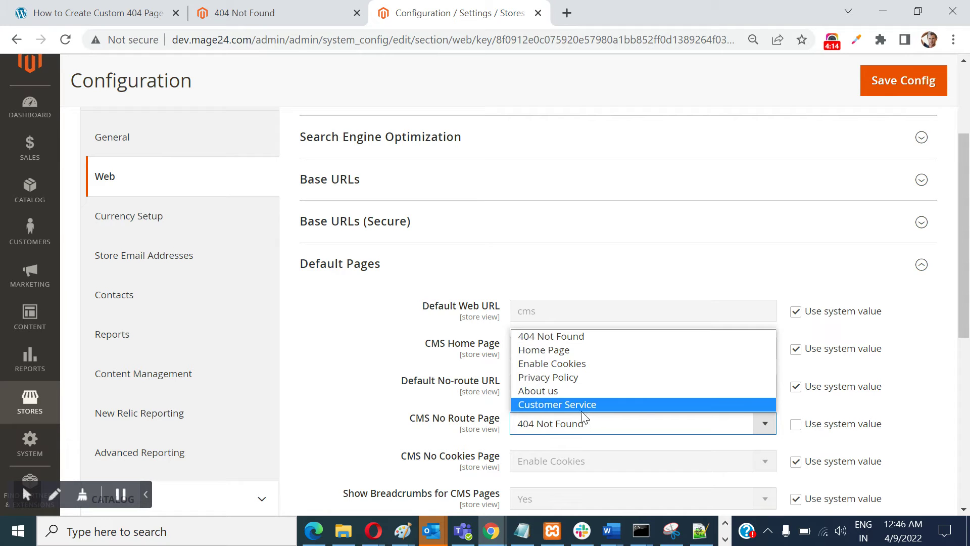
key(e)
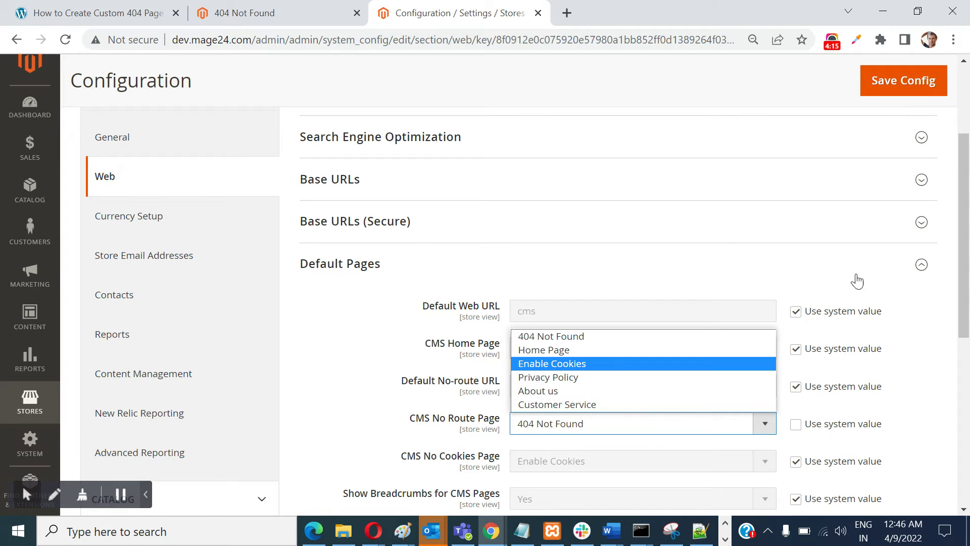
key(c)
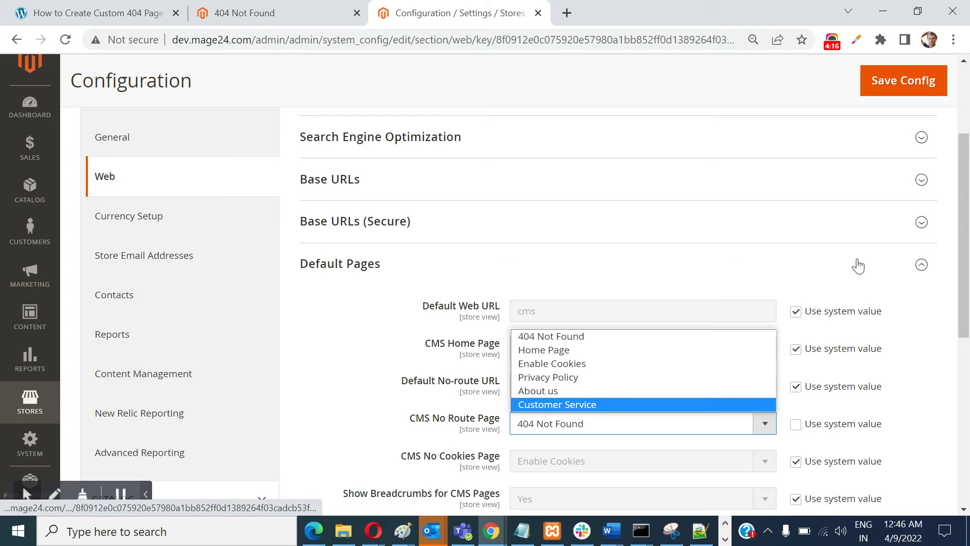
key(4)
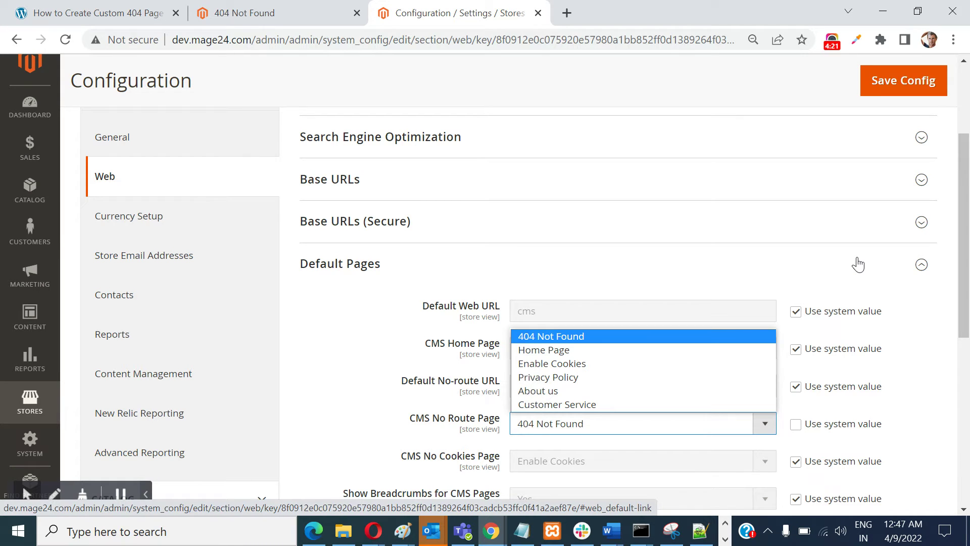
key(Return)
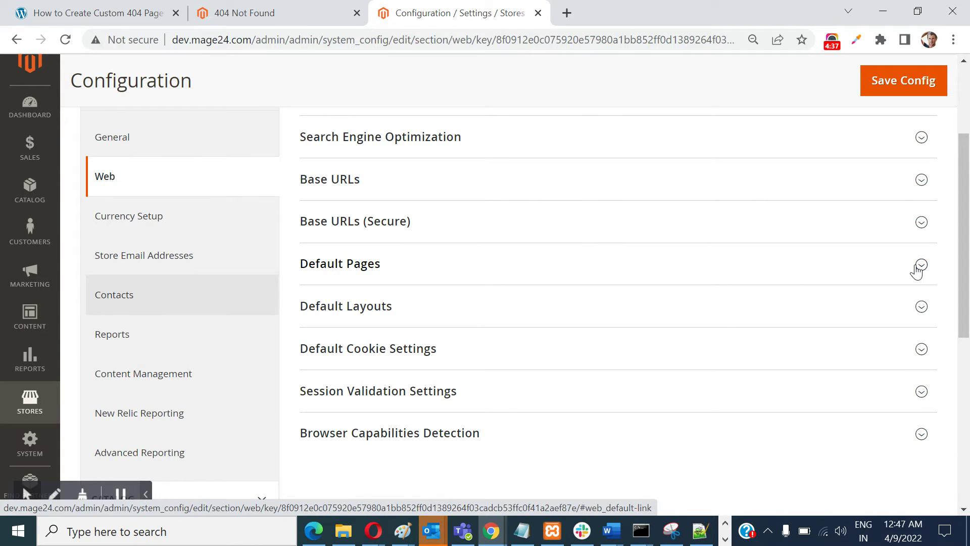
click(919, 267)
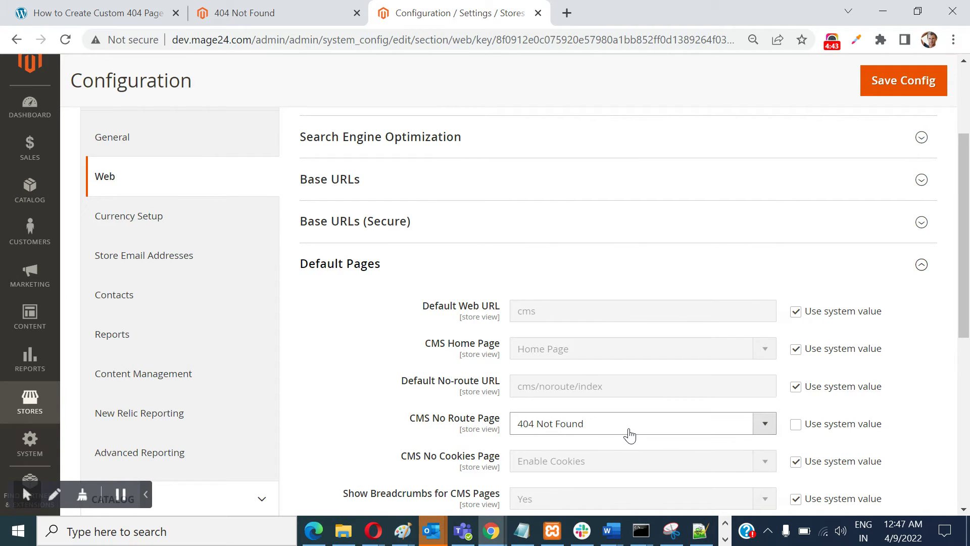
click(244, 13)
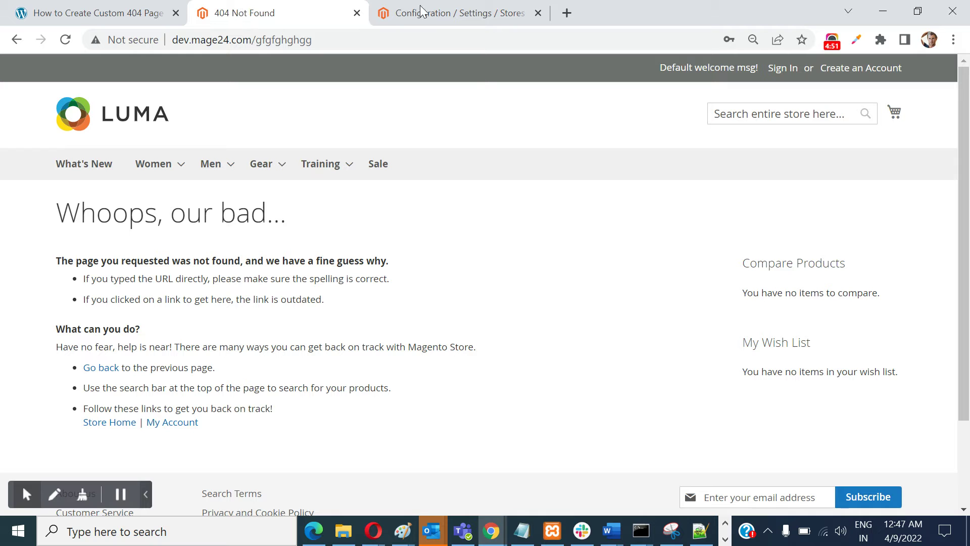
click(446, 12)
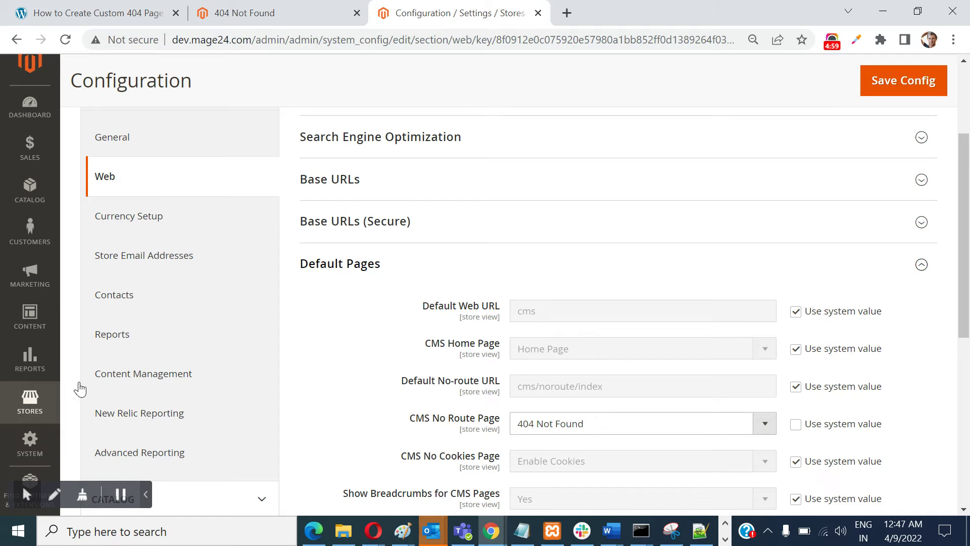
scroll(32, 322, up, 3)
- Go to Content > Elements > Pages to reach the CMS Pages grid
click(33, 323)
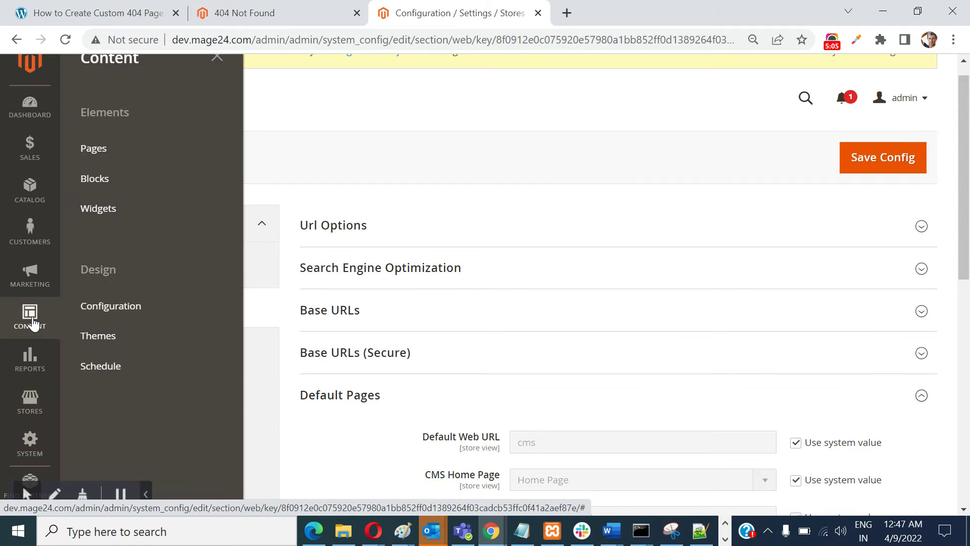
click(94, 149)
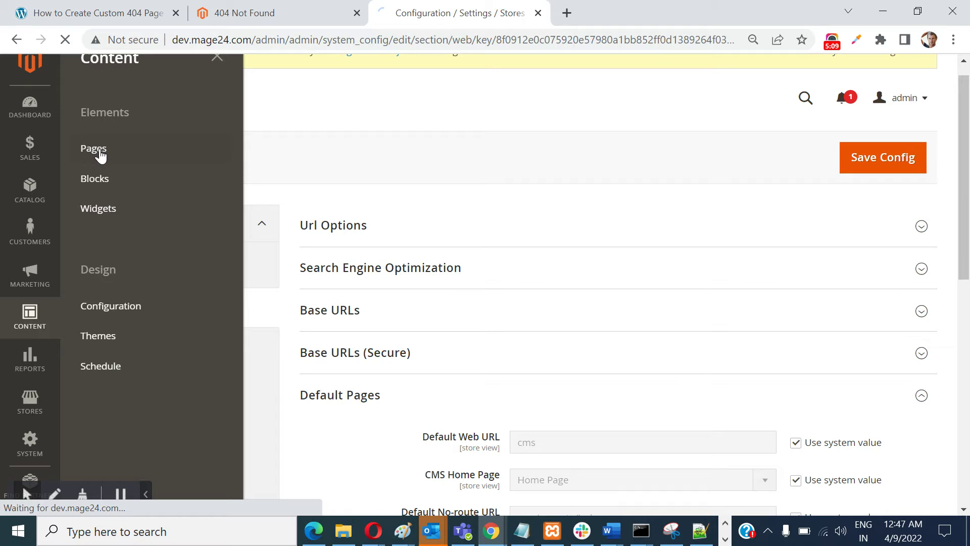
click(99, 154)
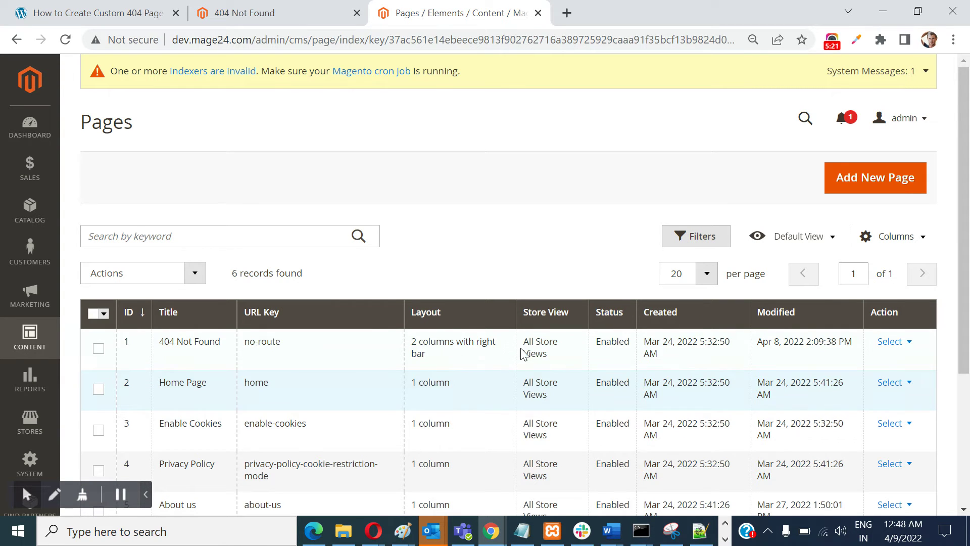
- Choose Edit from the Select menu in the 404 Not Found row
click(910, 344)
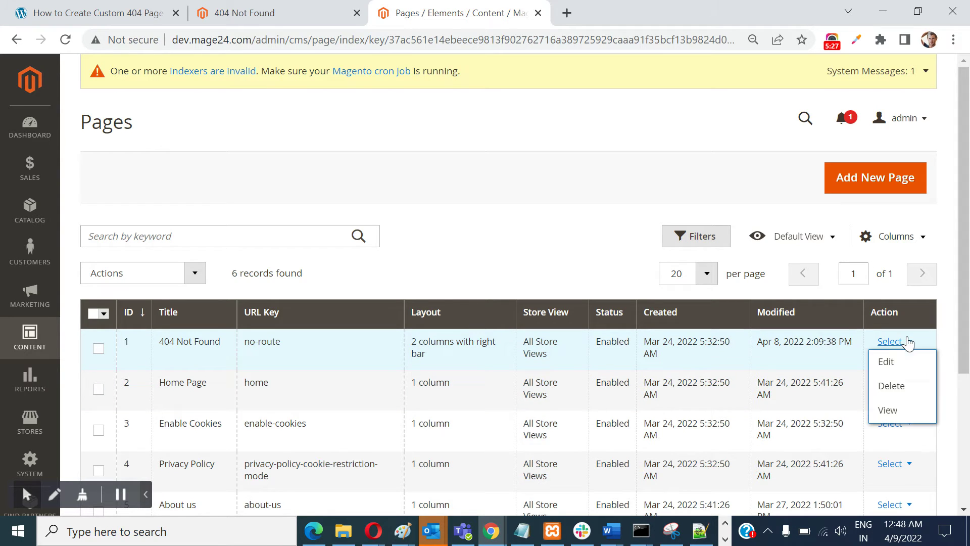
click(887, 363)
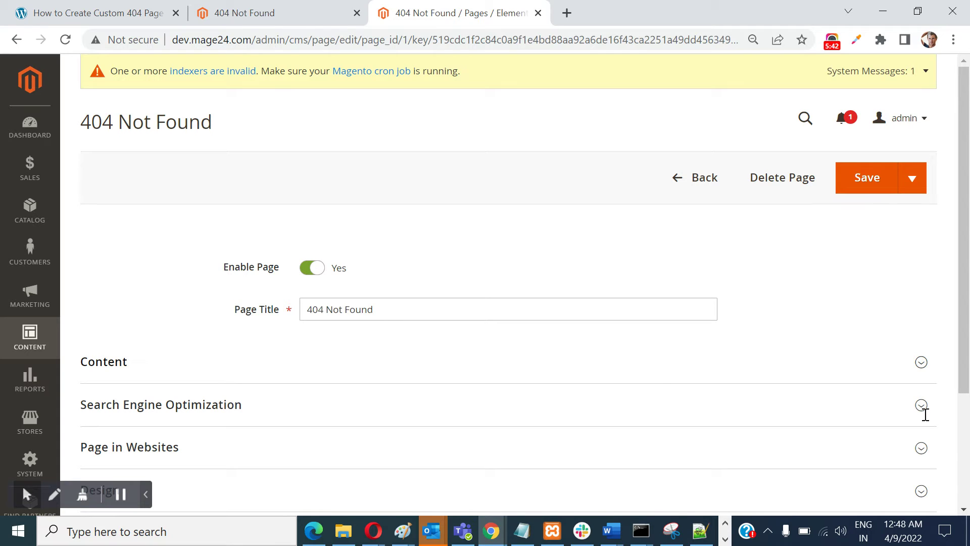
- Expand Content to show the 'Whoops, our bad...' heading, 404 message and home link
click(922, 363)
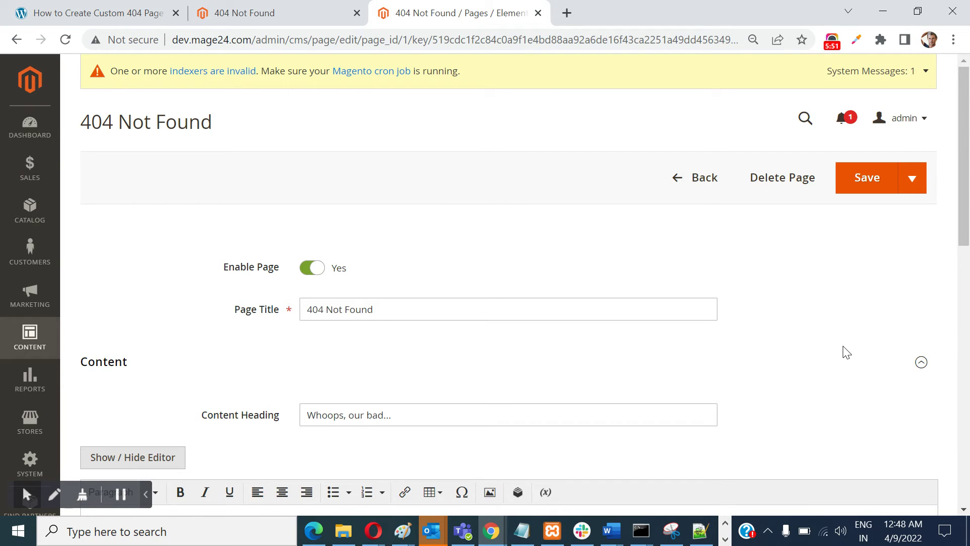
scroll(846, 349, down, 3)
scroll(796, 341, down, 4)
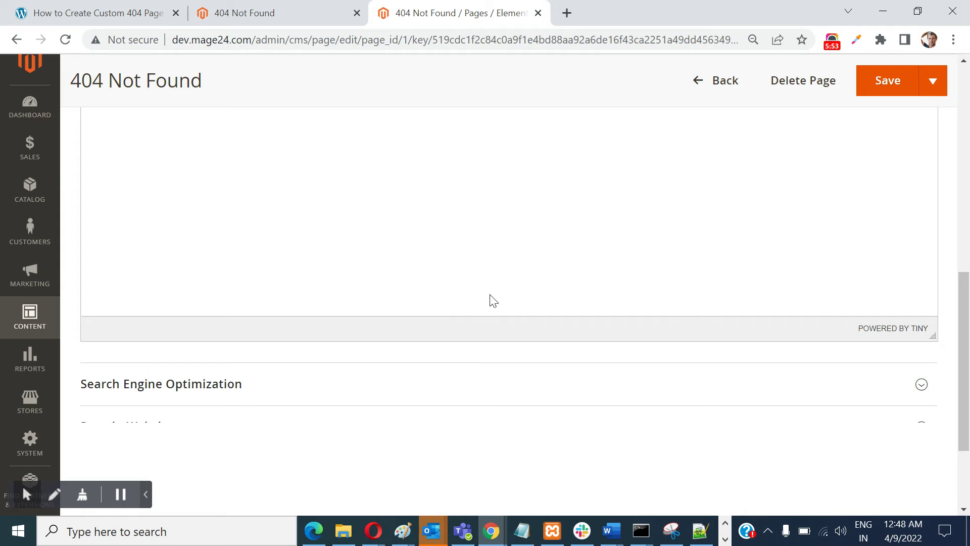
scroll(509, 309, up, 1)
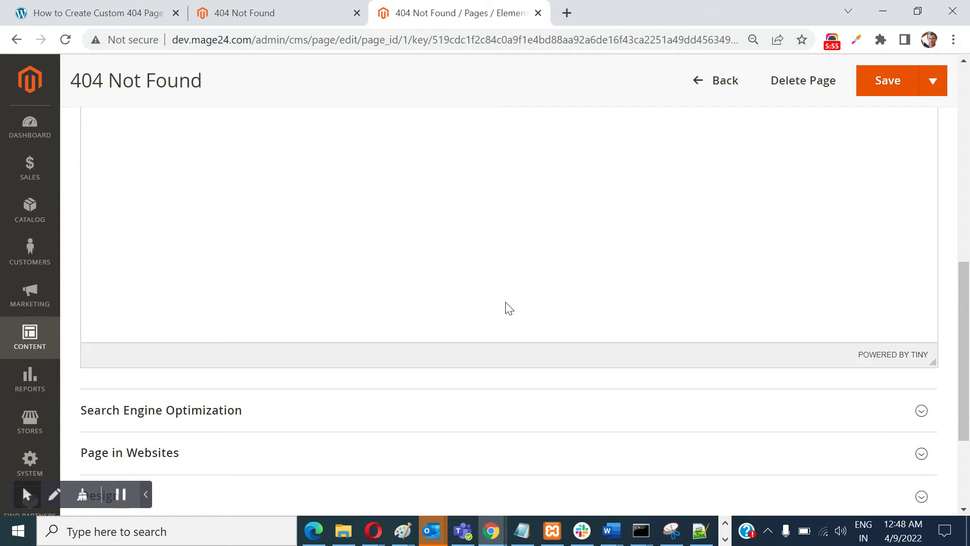
scroll(508, 309, up, 2)
scroll(507, 308, up, 4)
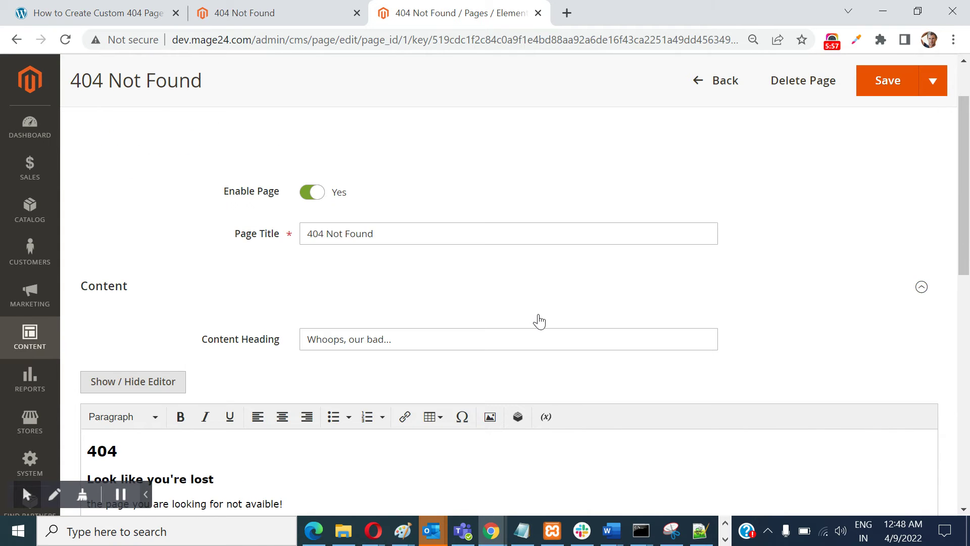
scroll(538, 318, up, 1)
scroll(506, 380, up, 2)
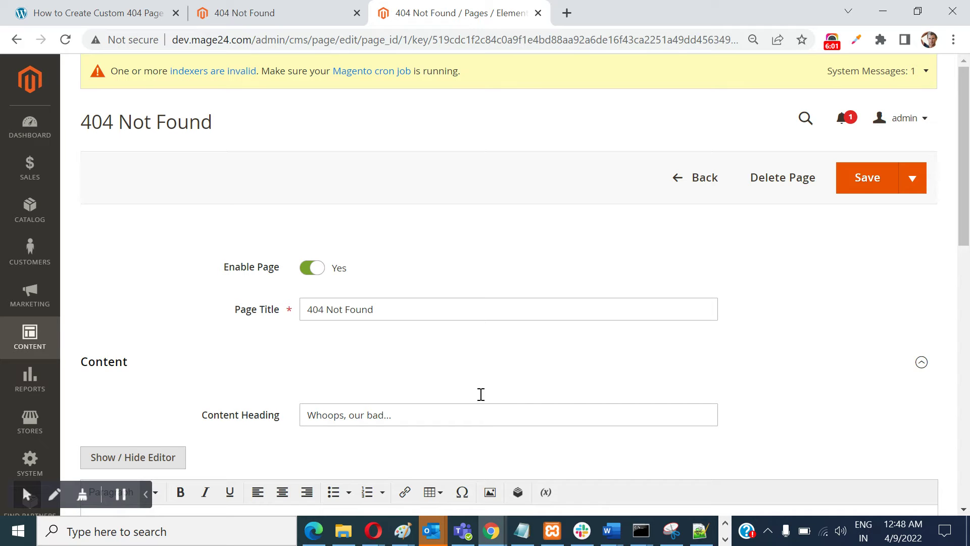
scroll(324, 385, down, 2)
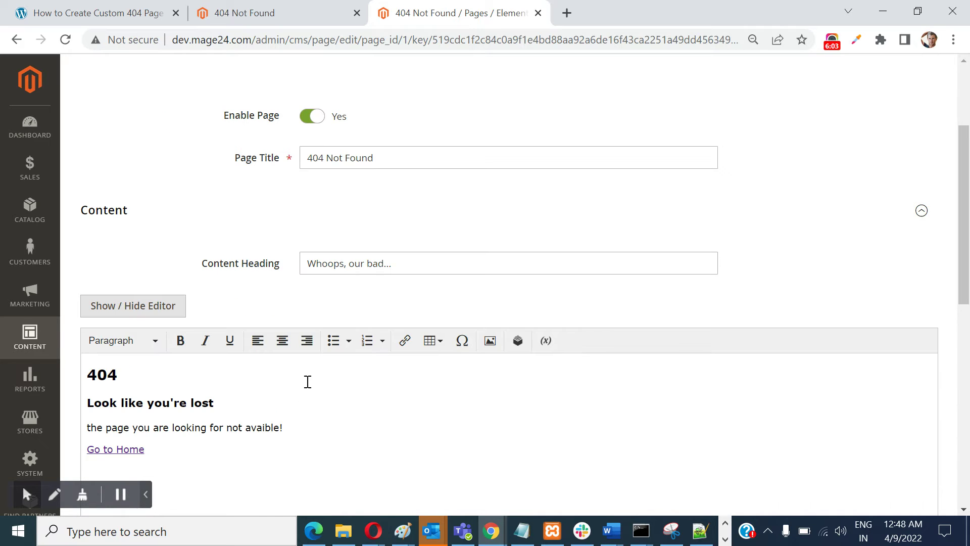
click(153, 311)
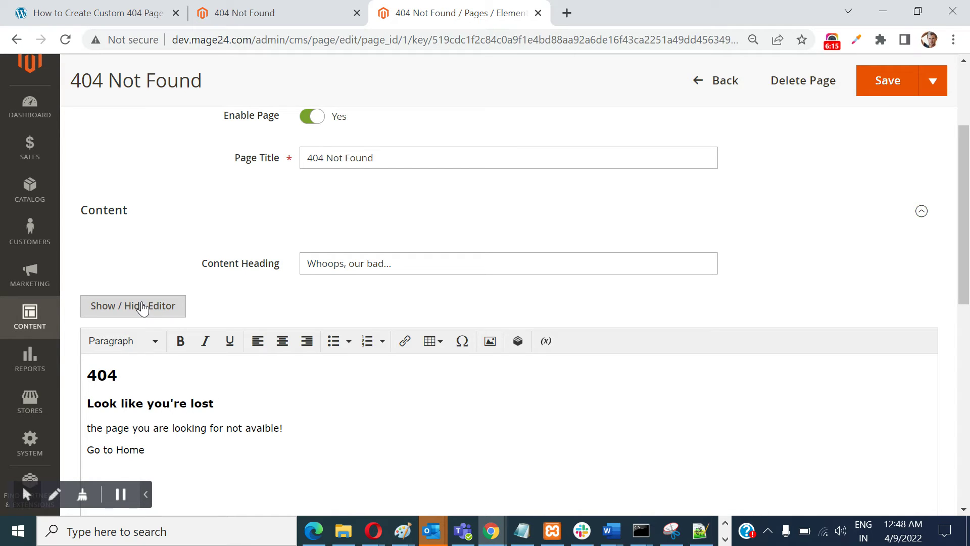
- Switch the content to the HTML source textarea and copy the prepared HTML from Notepad++
click(143, 307)
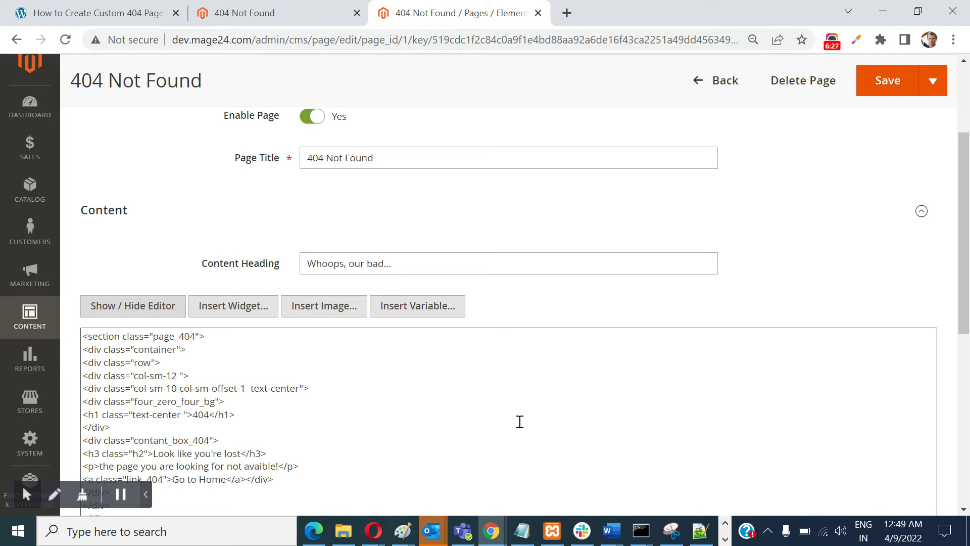
click(700, 531)
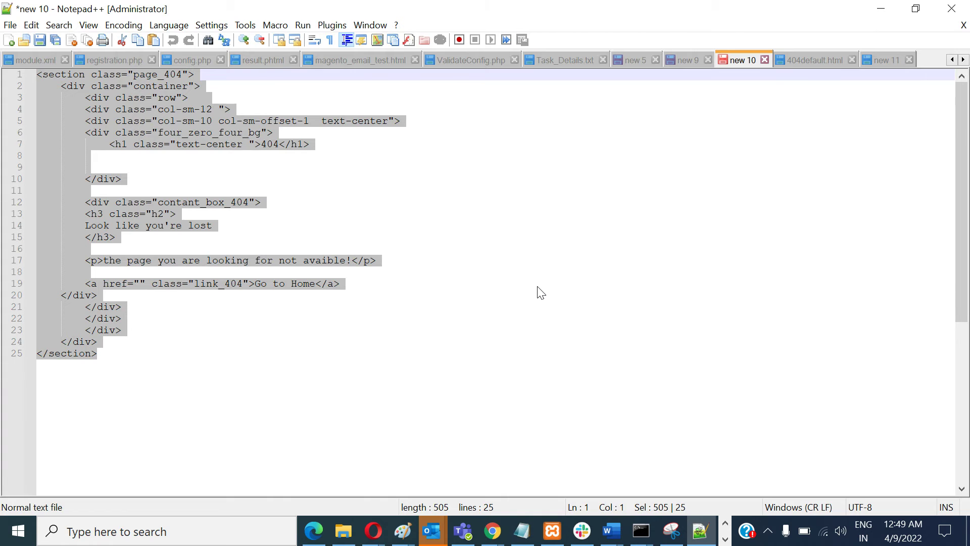
click(884, 15)
click(277, 376)
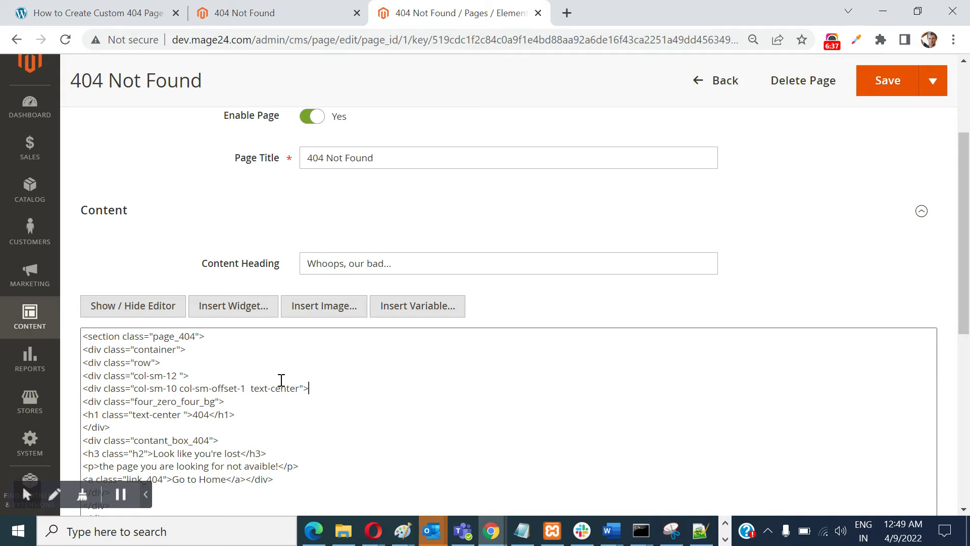
- Clear all old HTML from the content textarea and paste the new formatted 404 markup
key(ctrl+a)
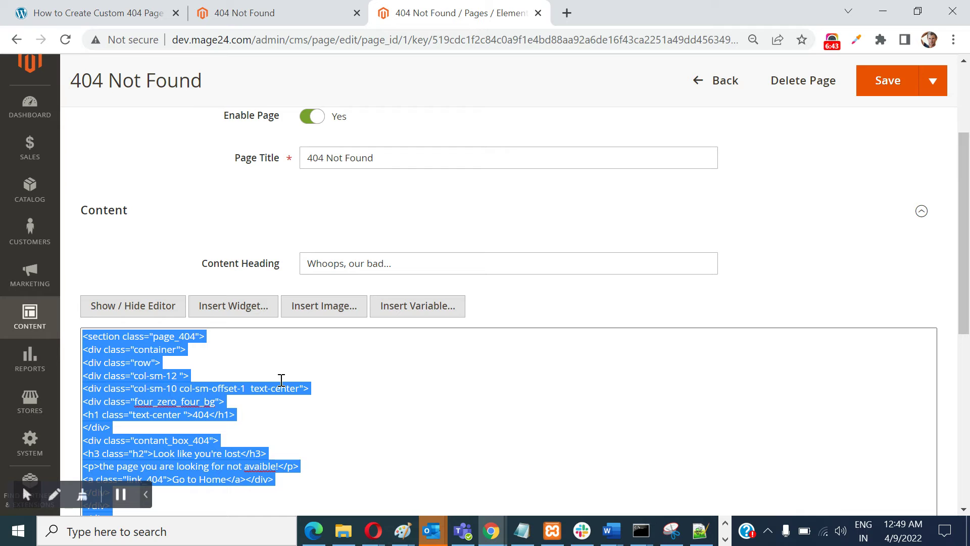
click(126, 309)
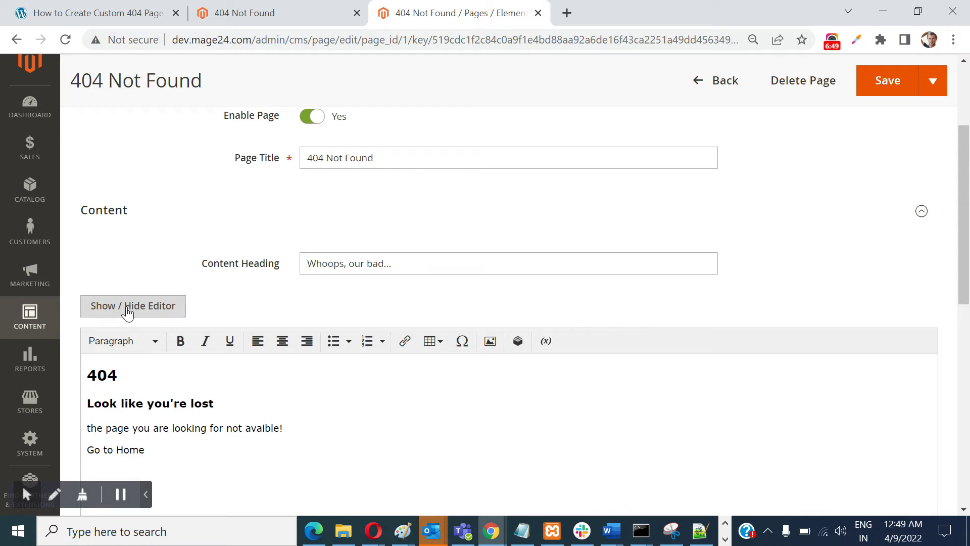
click(125, 310)
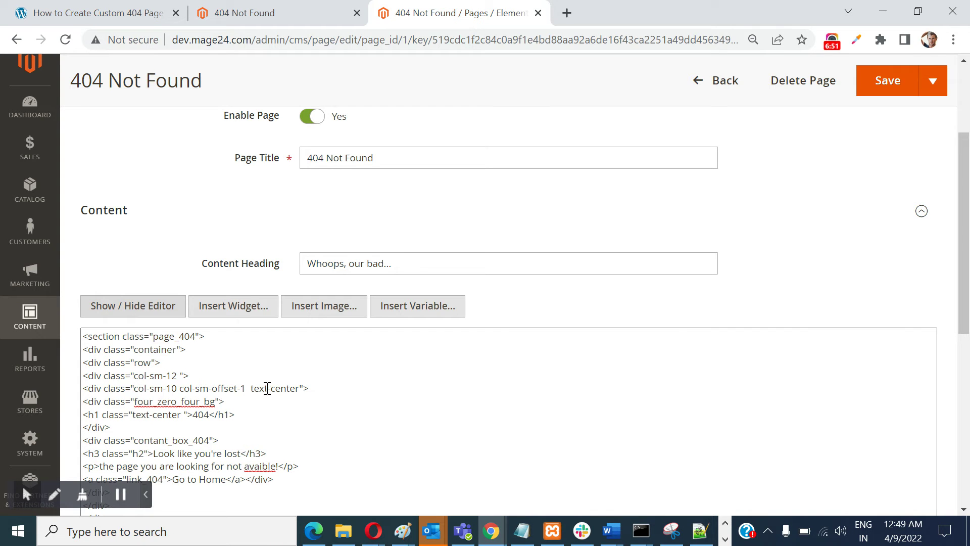
scroll(282, 400, up, 1)
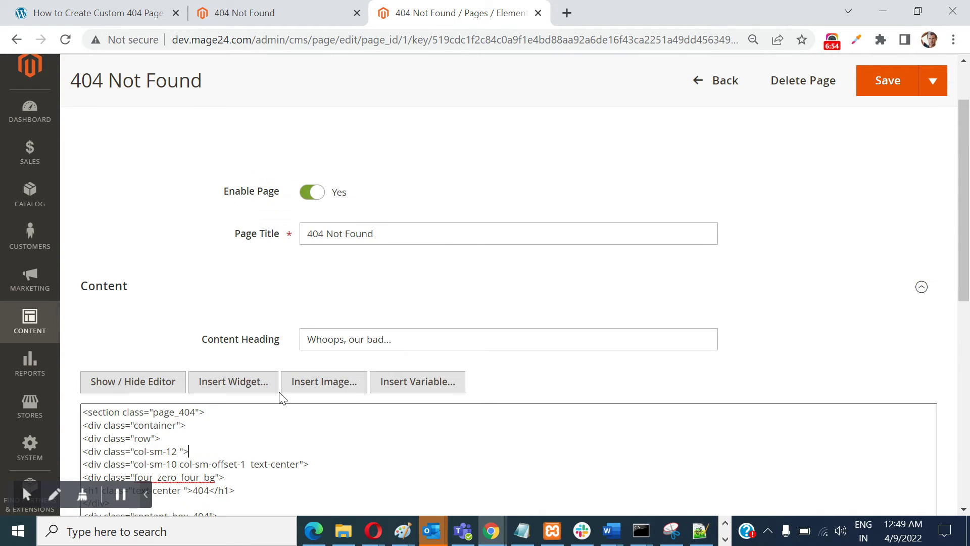
key(ctrl+a)
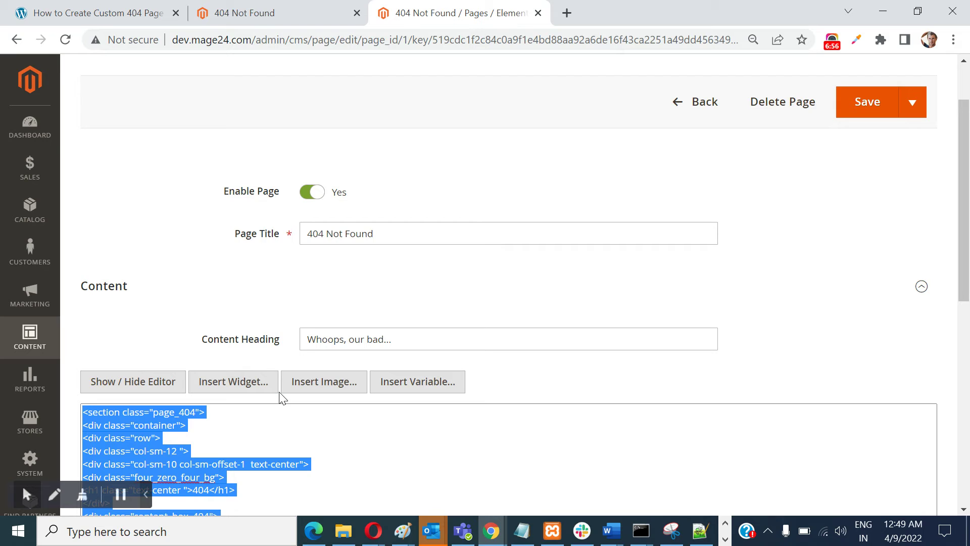
key(Delete)
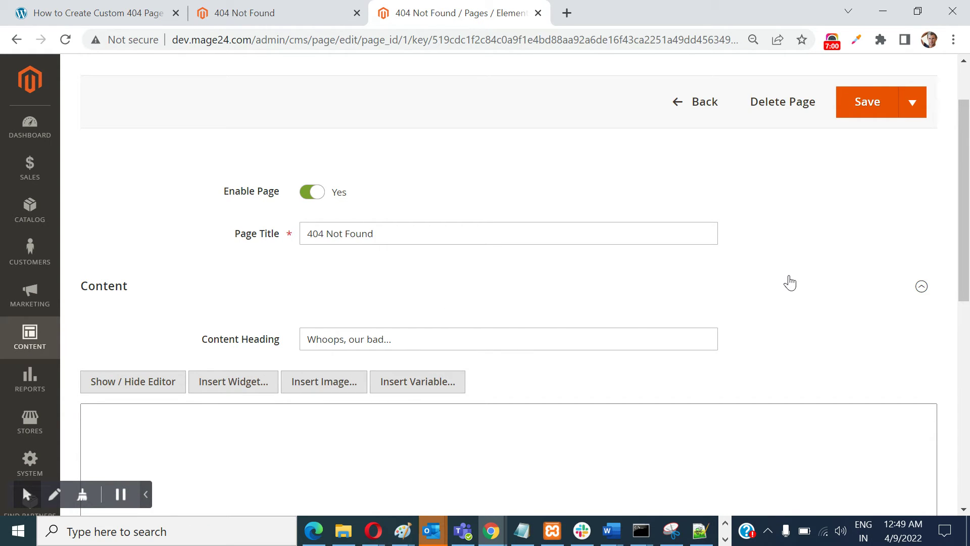
scroll(231, 455, down, 1)
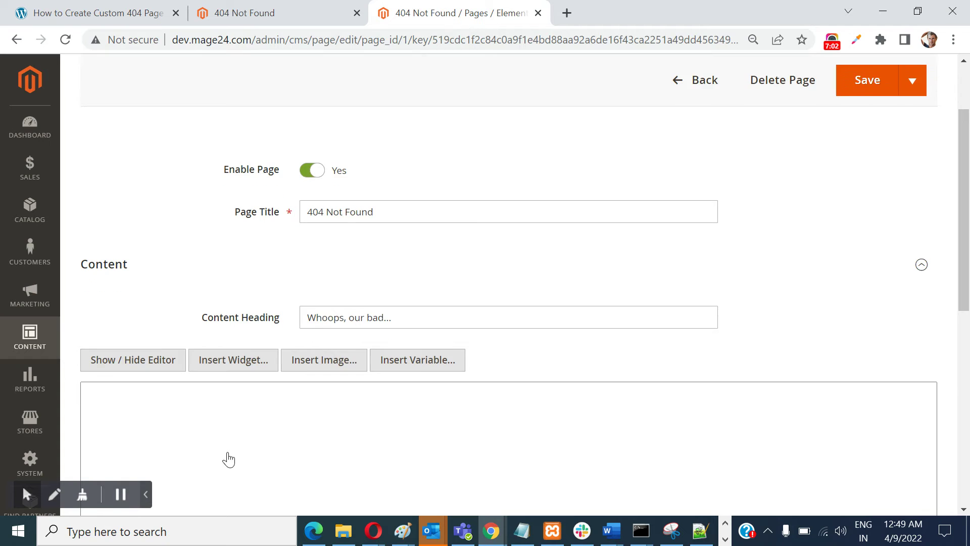
scroll(254, 435, down, 3)
scroll(208, 205, down, 1)
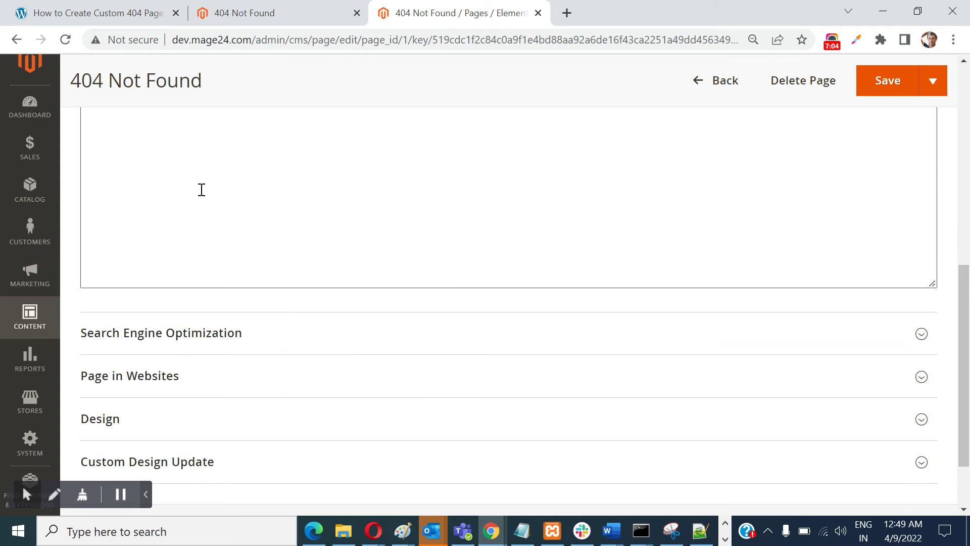
scroll(215, 208, down, 2)
scroll(301, 270, up, 1)
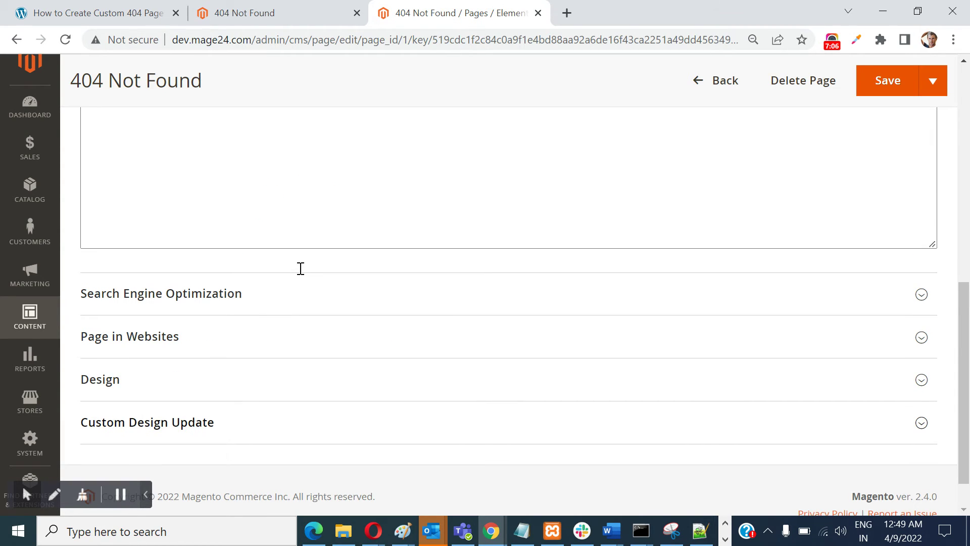
scroll(301, 270, up, 3)
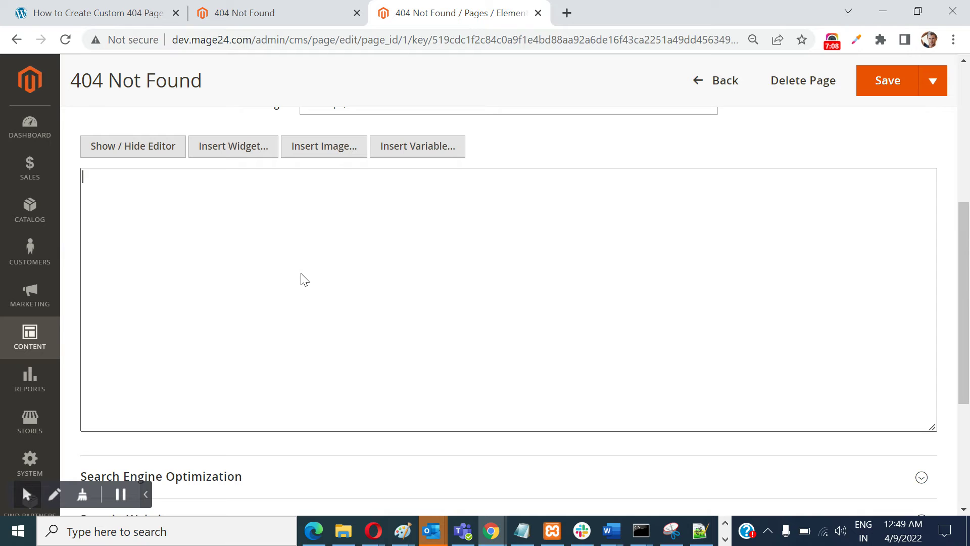
scroll(301, 279, up, 2)
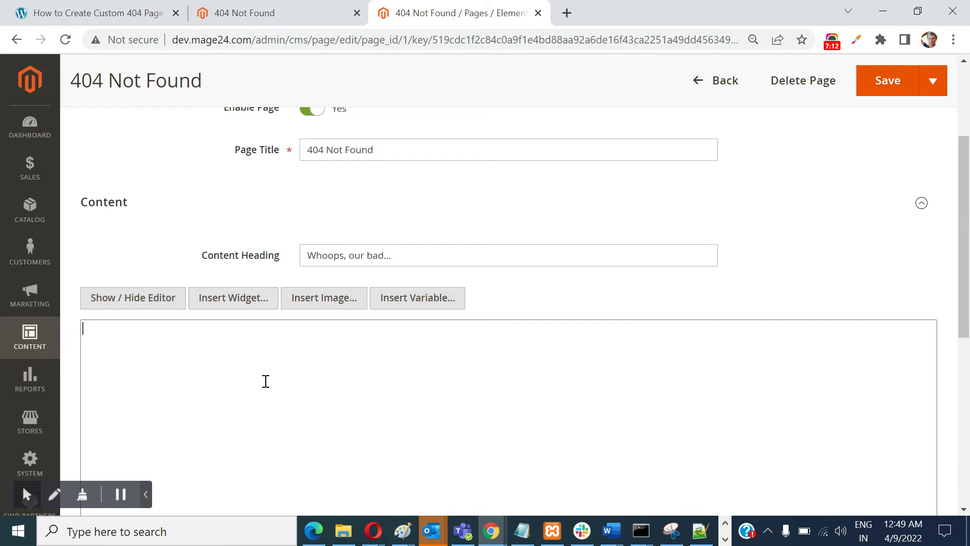
key(ctrl+v)
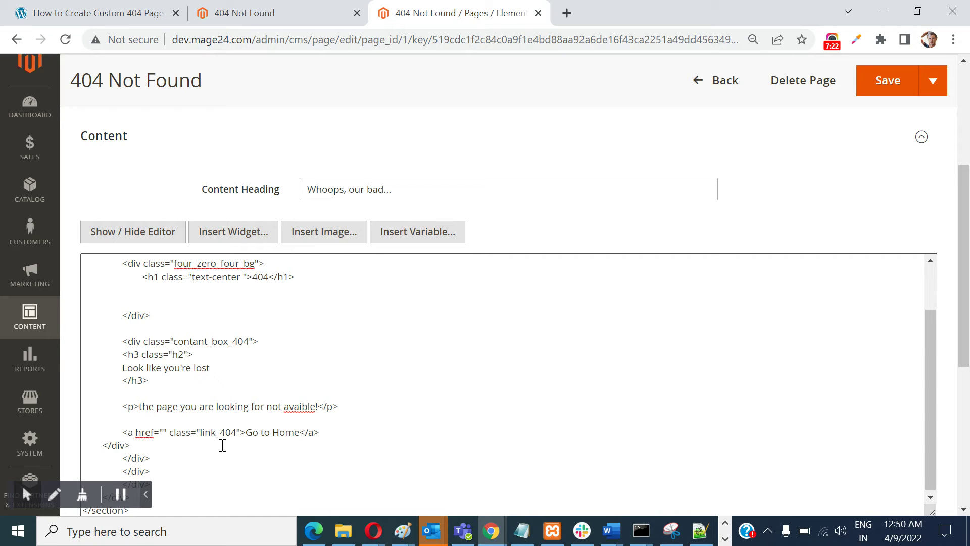
- Insert the Web / Base URL variable between the Go to Home link's href quotes
click(163, 432)
click(163, 432)
click(418, 233)
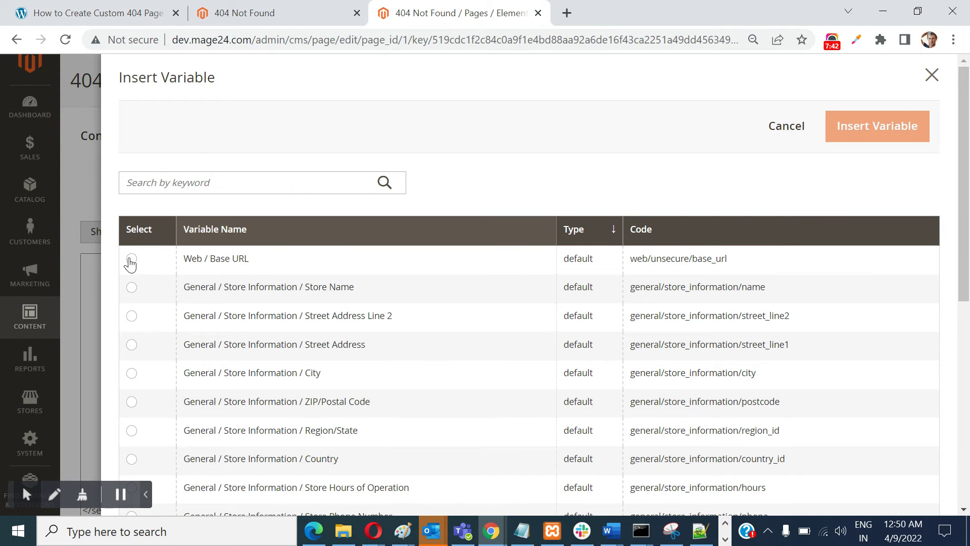
click(130, 261)
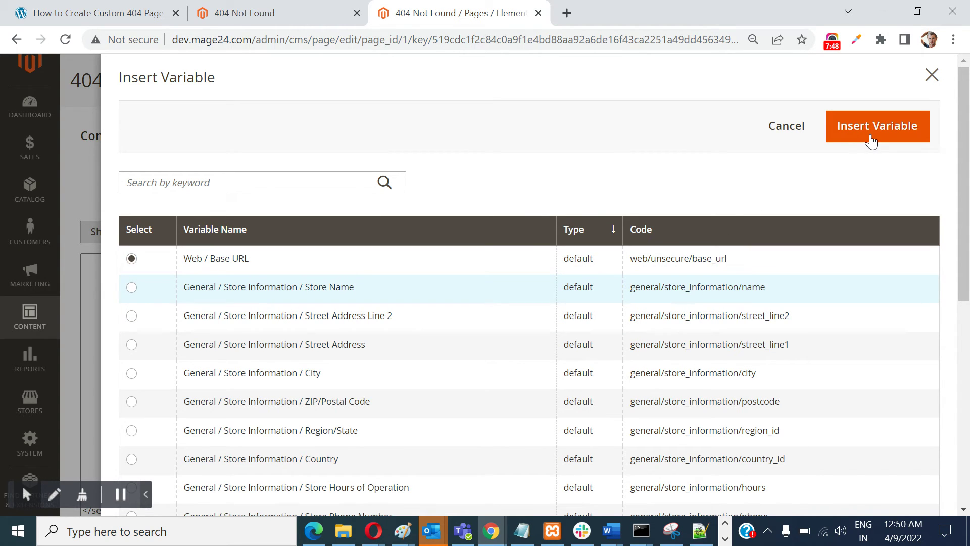
click(873, 139)
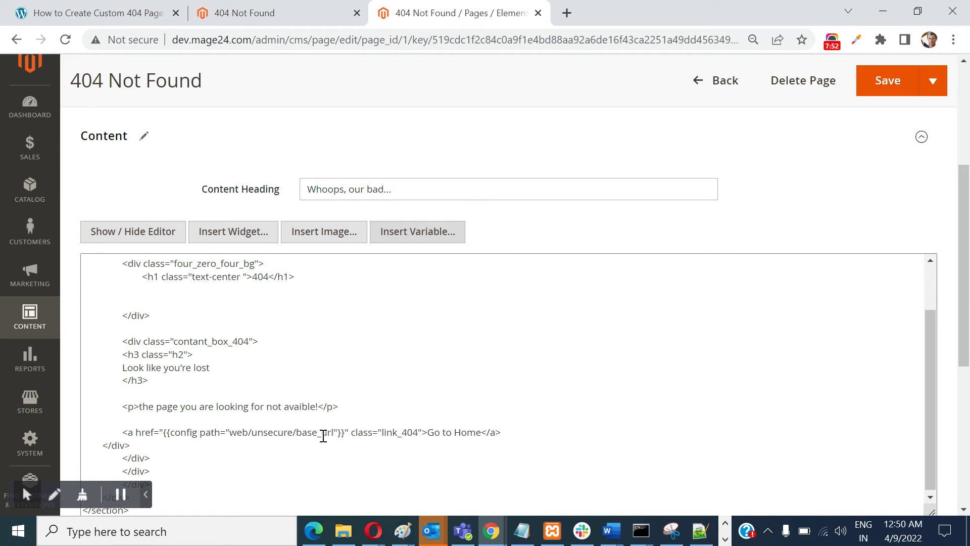
- Insert custom-404.PNG from the wysiwyg folder on the empty line after </h3>
click(162, 391)
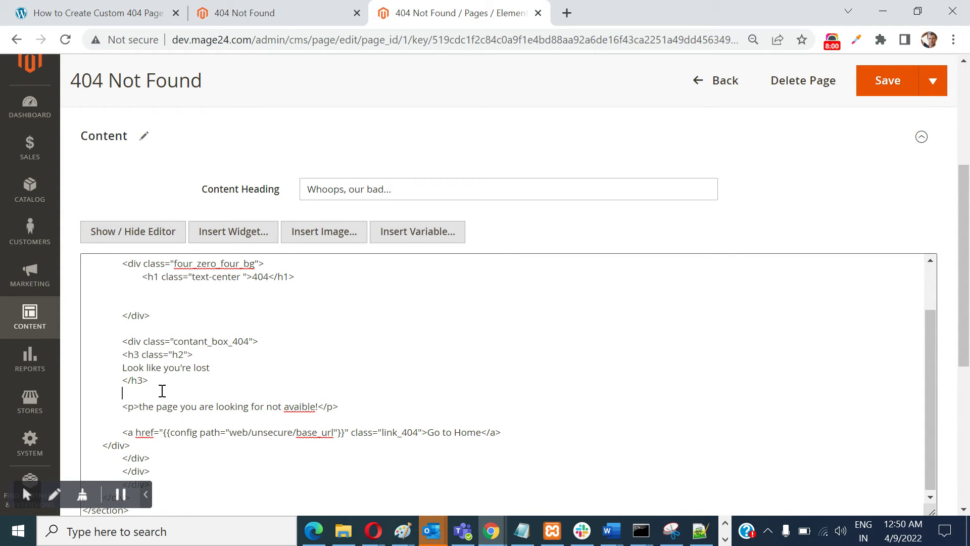
click(336, 232)
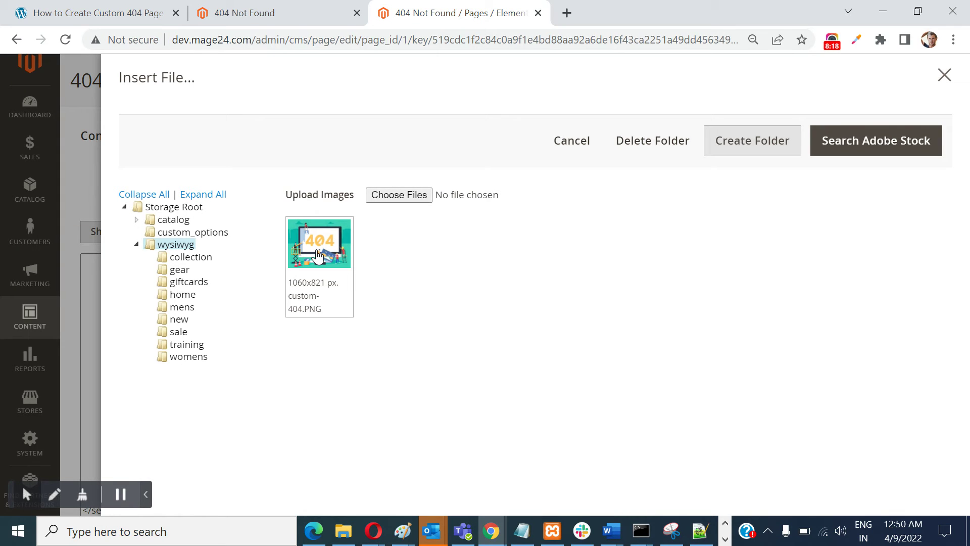
click(319, 246)
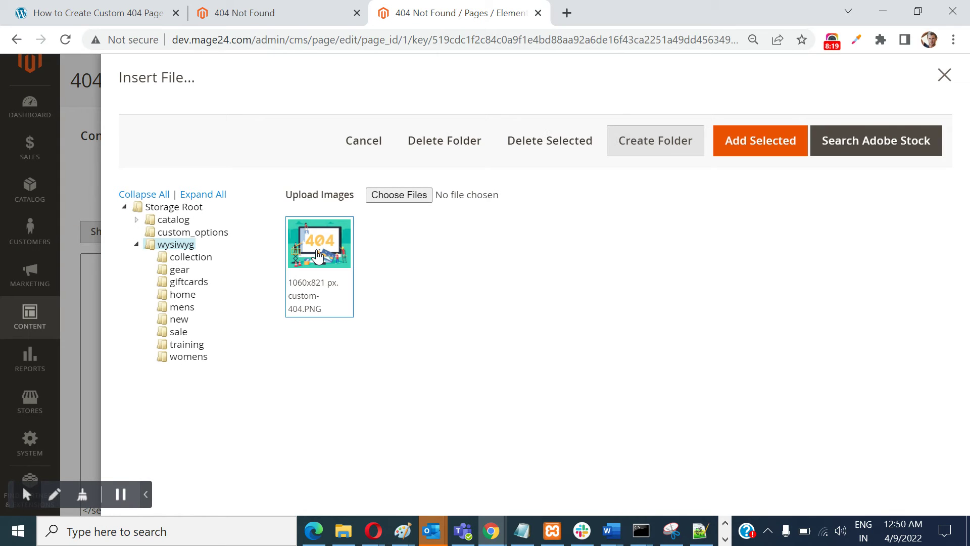
click(767, 144)
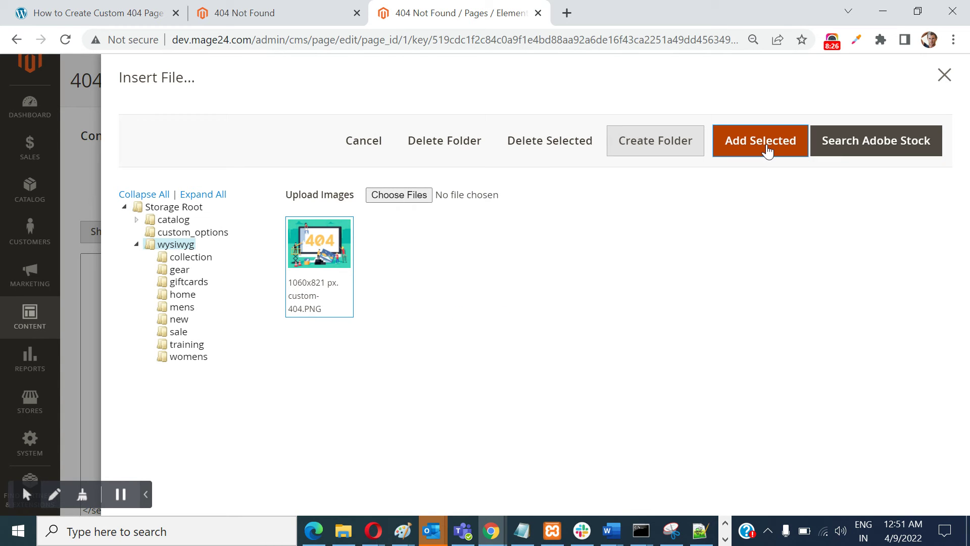
click(767, 151)
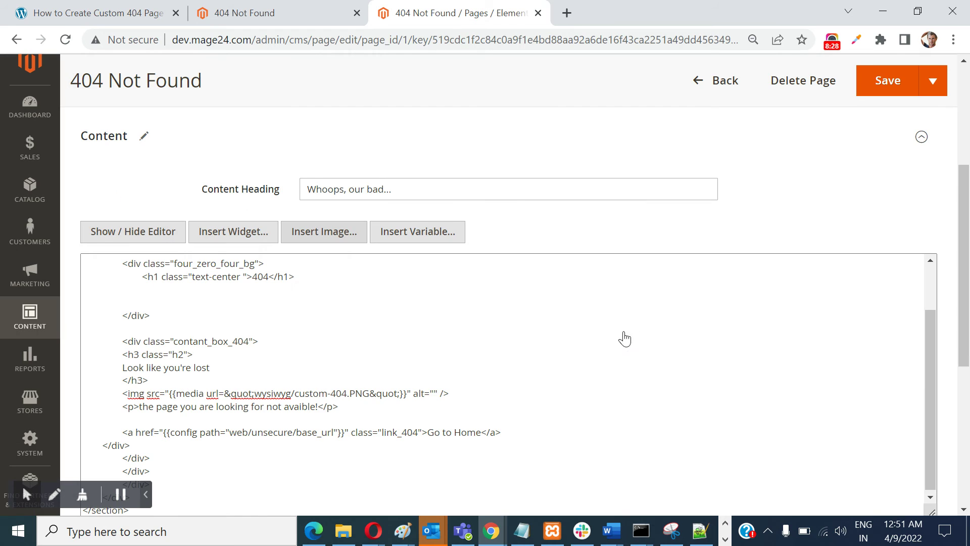
click(457, 400)
click(151, 236)
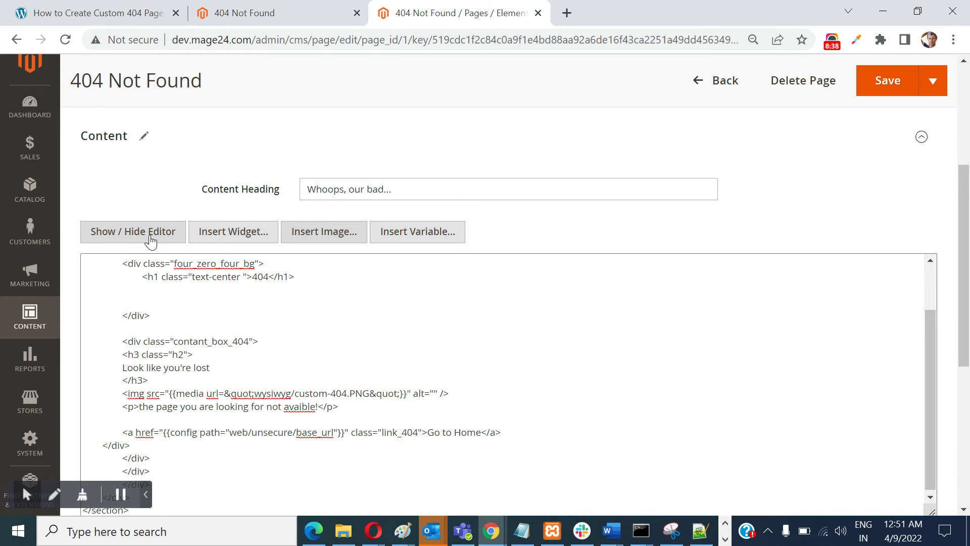
click(151, 237)
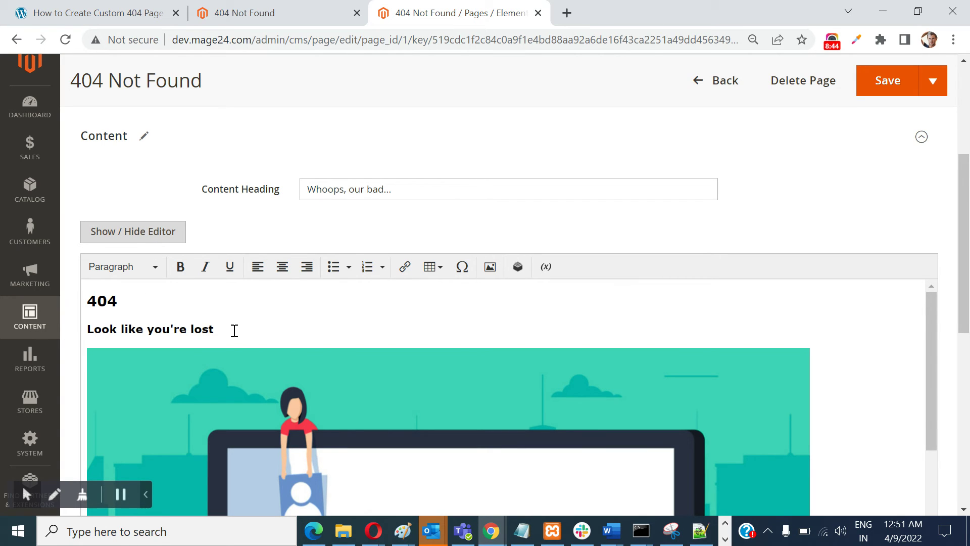
- Select the 404 and 'Look like you're lost' headings and align them center
key(ctrl+a)
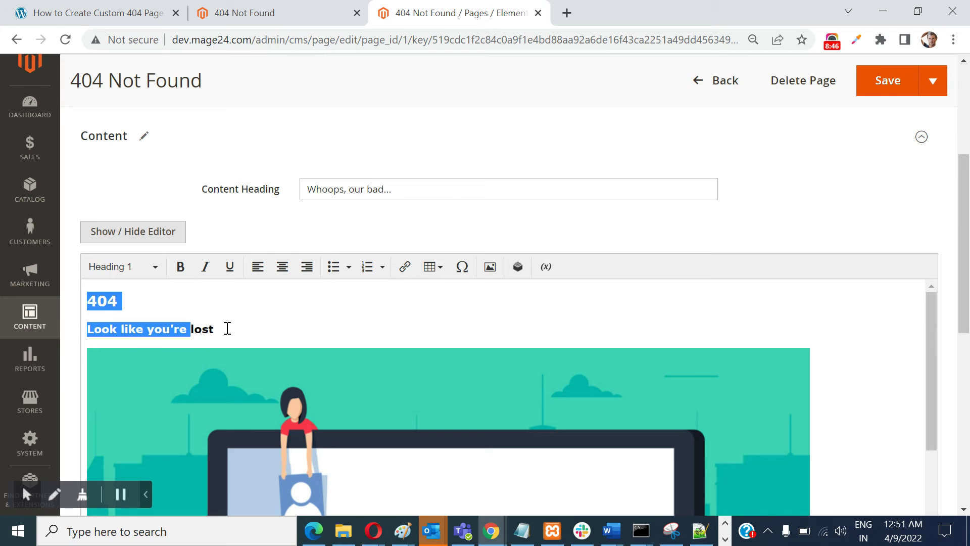
drag(228, 328, 229, 328)
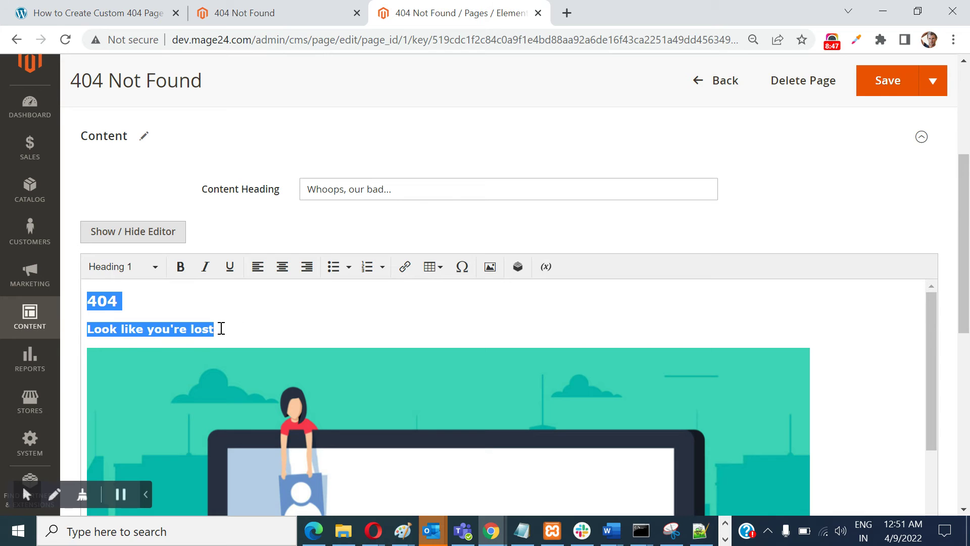
click(283, 267)
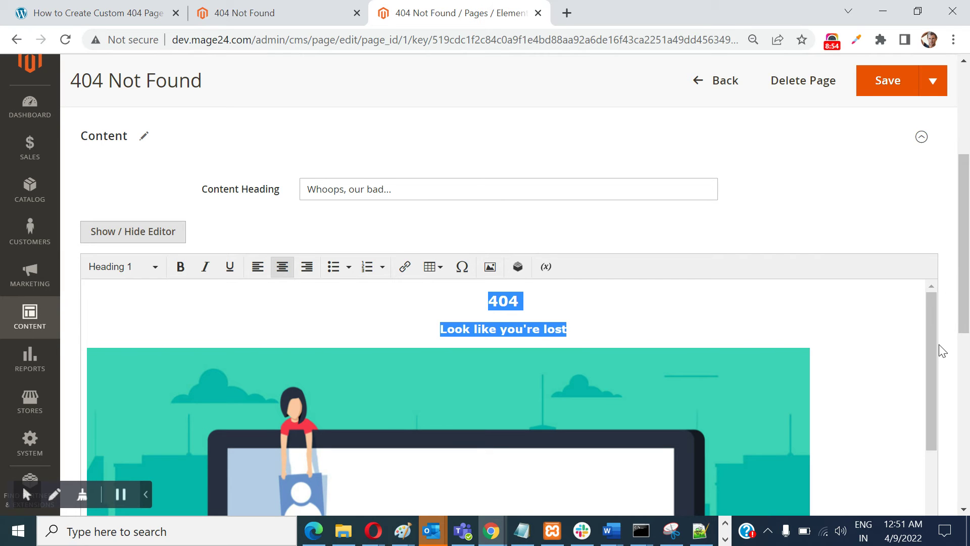
scroll(943, 350, down, 1)
scroll(943, 350, down, 3)
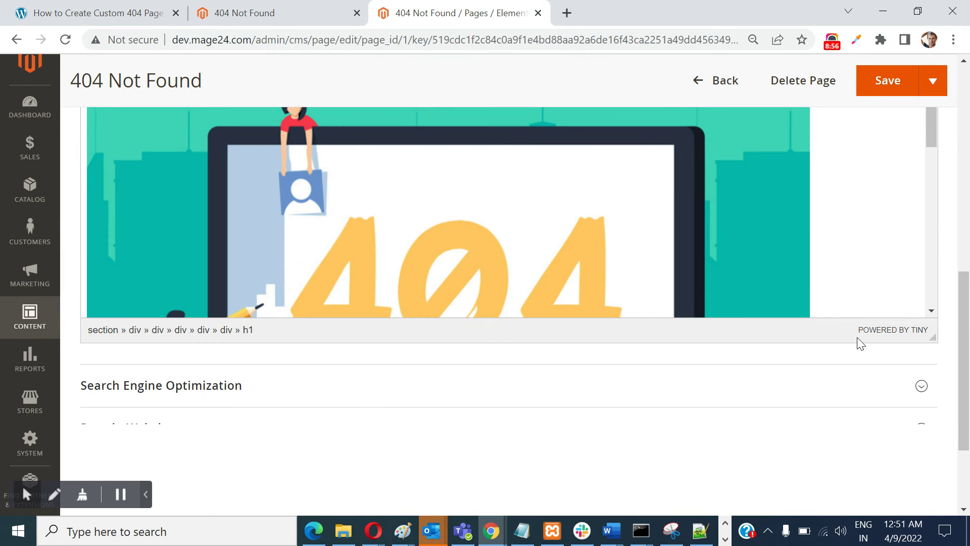
scroll(872, 205, down, 3)
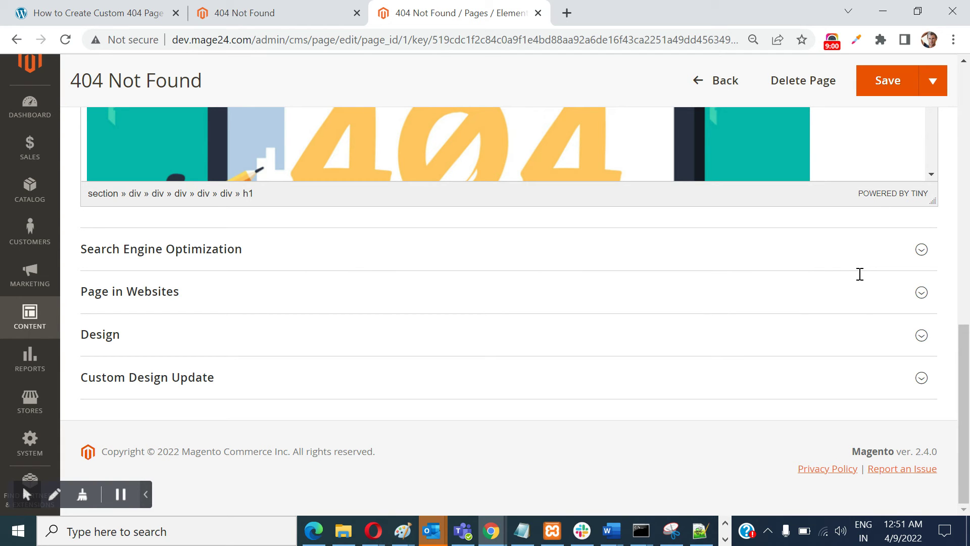
scroll(860, 273, up, 5)
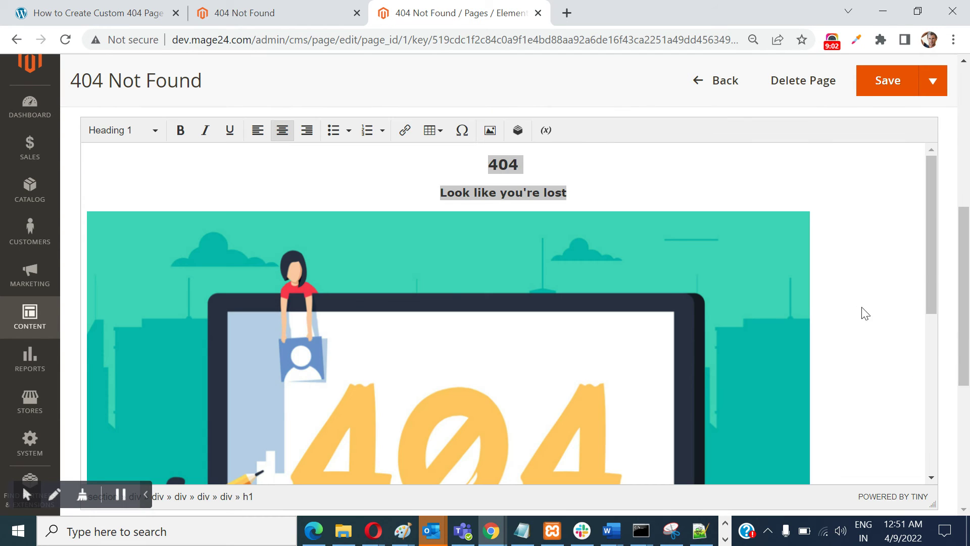
scroll(868, 310, down, 3)
scroll(769, 326, up, 5)
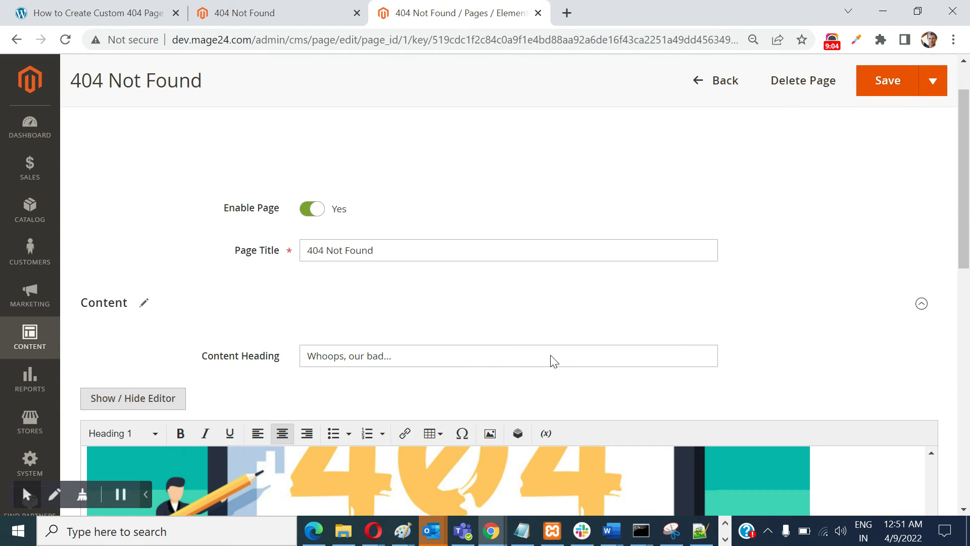
scroll(849, 354, up, 1)
scroll(854, 353, down, 2)
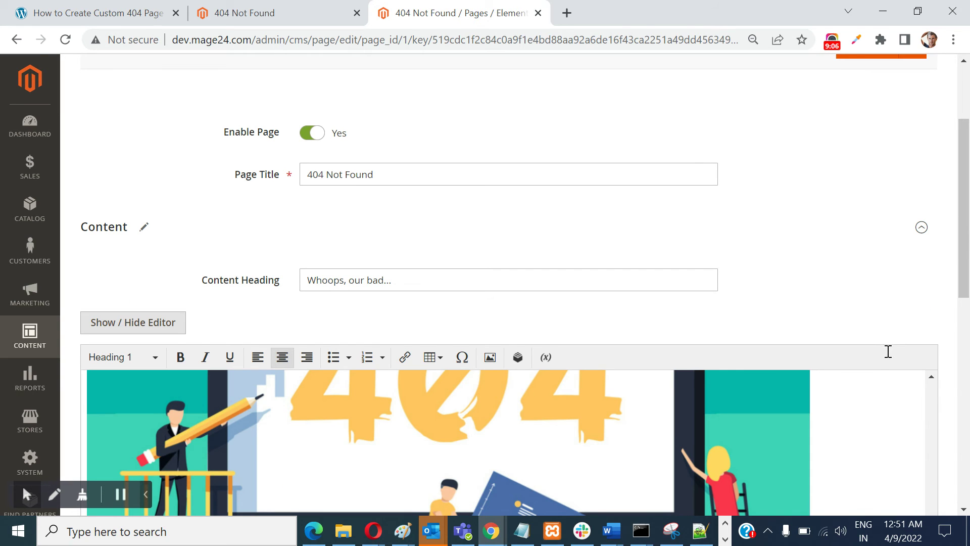
scroll(887, 350, down, 1)
scroll(698, 387, down, 3)
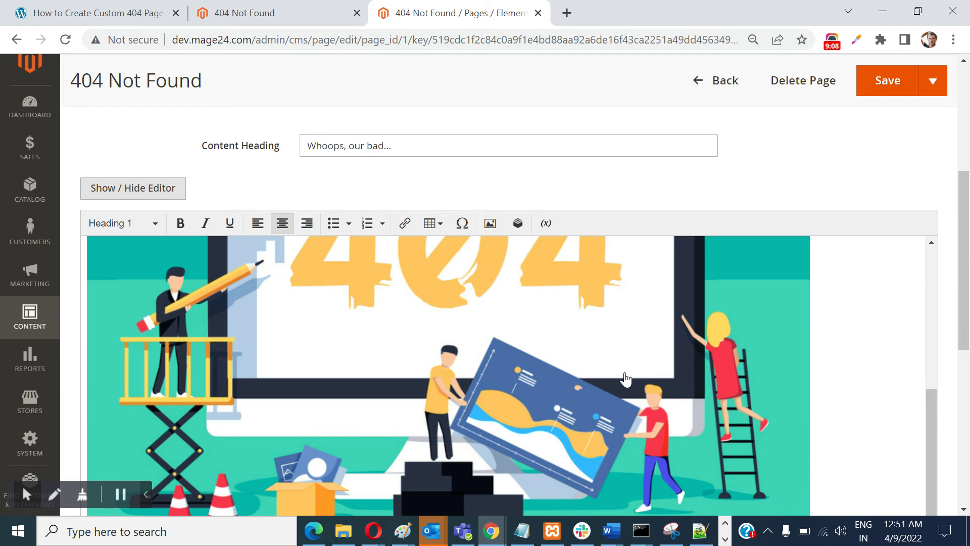
scroll(628, 383, down, 5)
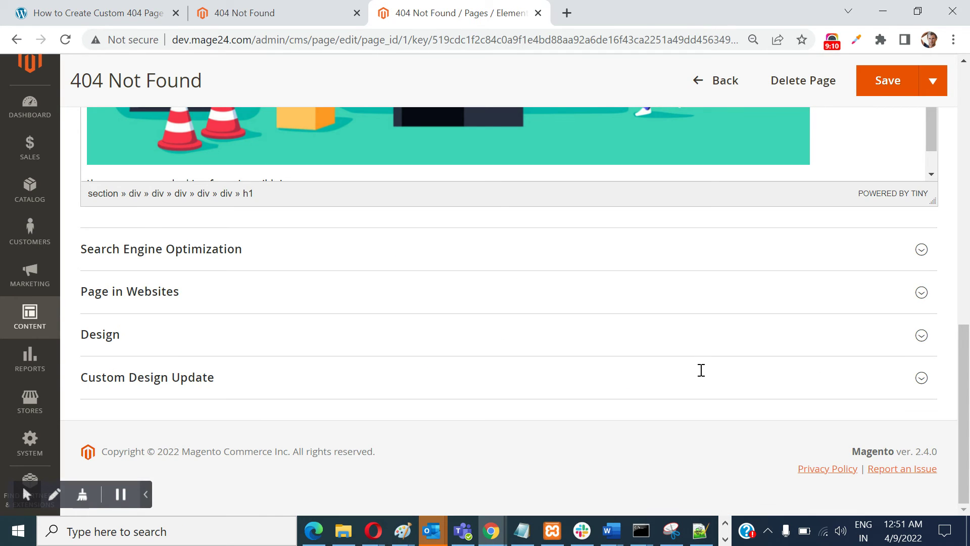
scroll(716, 375, up, 3)
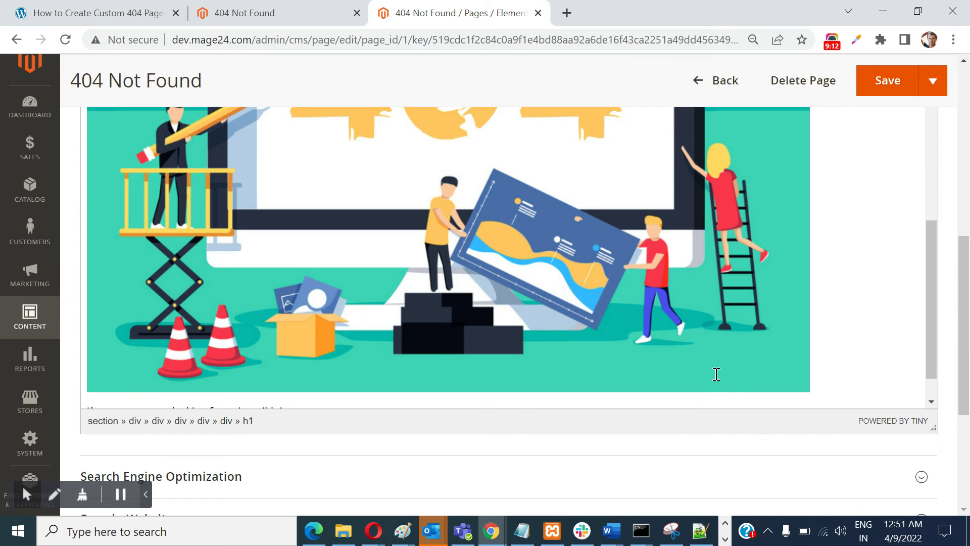
scroll(670, 292, up, 3)
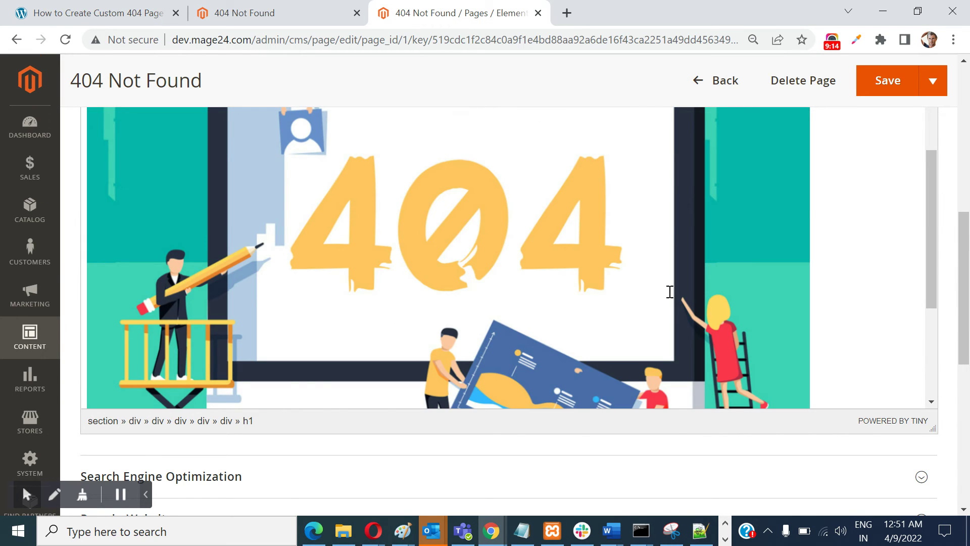
scroll(669, 291, up, 3)
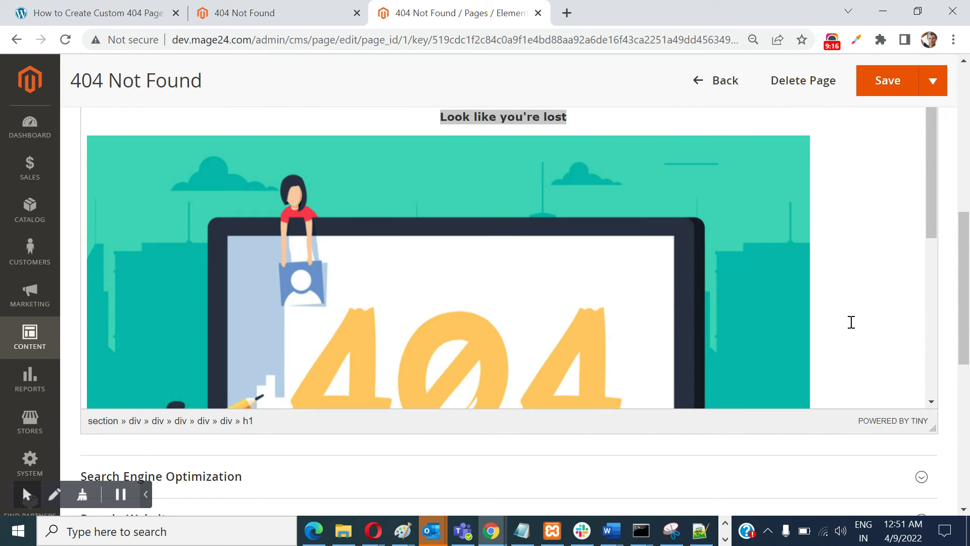
- Select the entire 404 page body, including both headings and the image
key(ctrl+a)
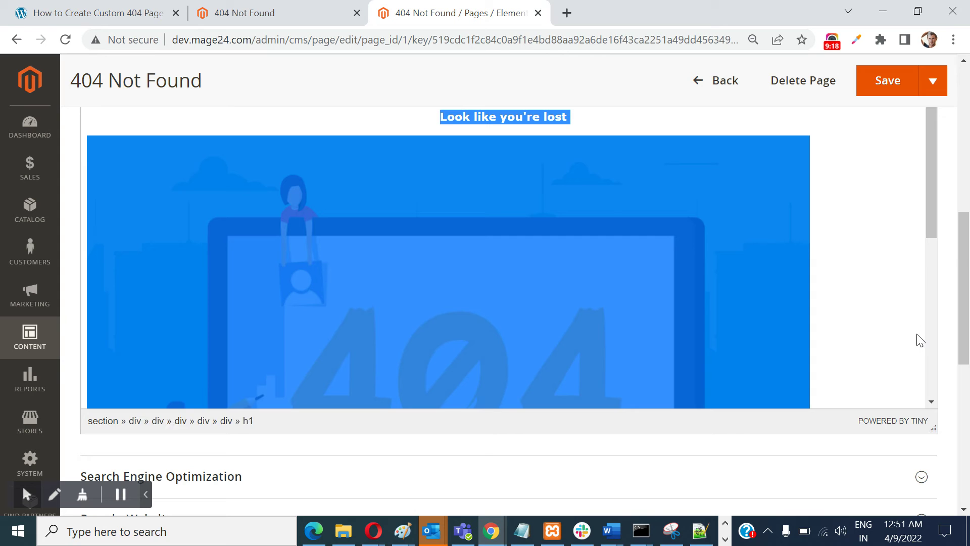
scroll(921, 339, up, 5)
scroll(353, 300, up, 5)
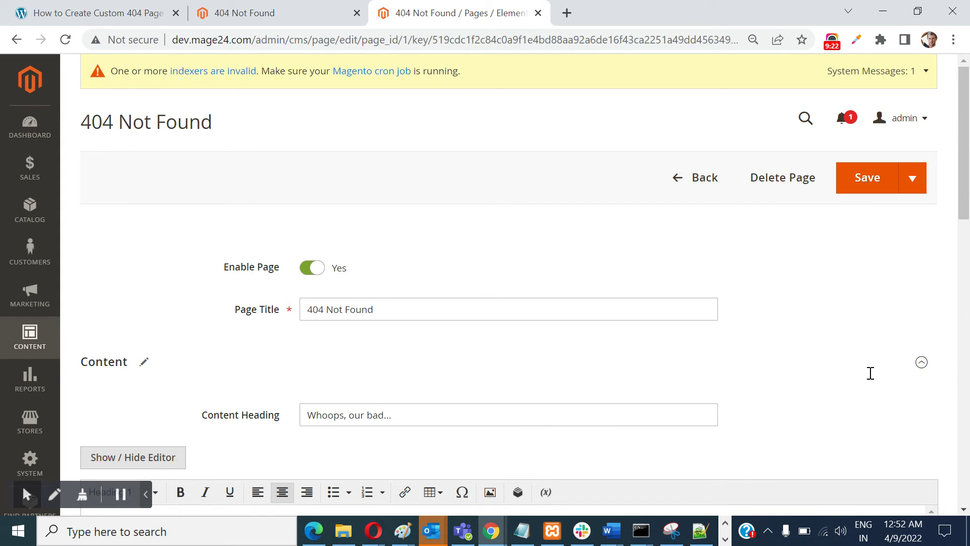
scroll(871, 371, down, 3)
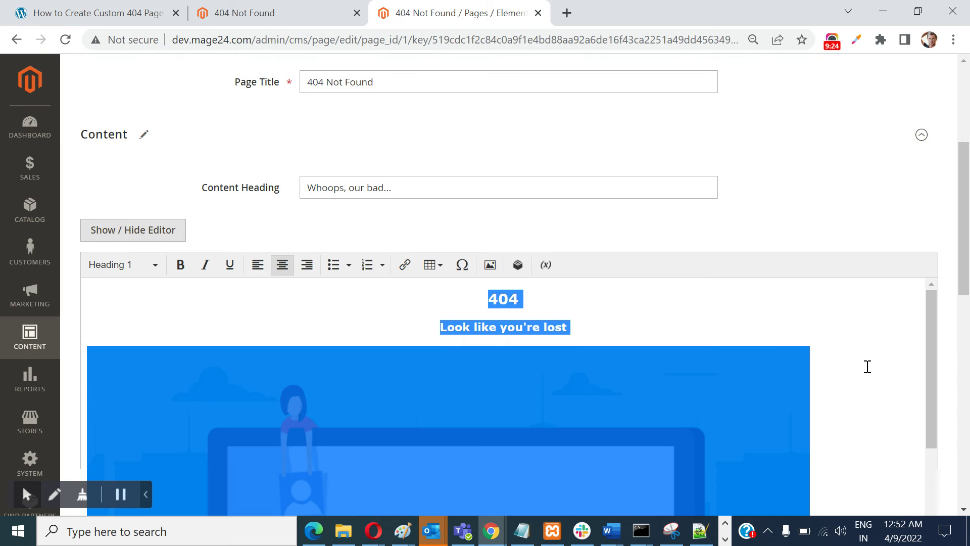
- Center the 404 heading, lost message and image, then Save & Close the page
click(283, 266)
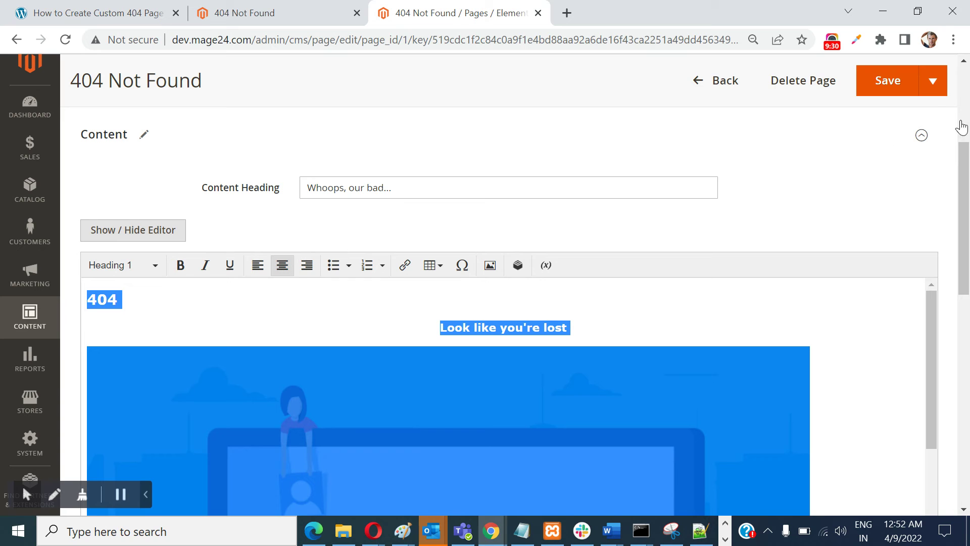
click(283, 266)
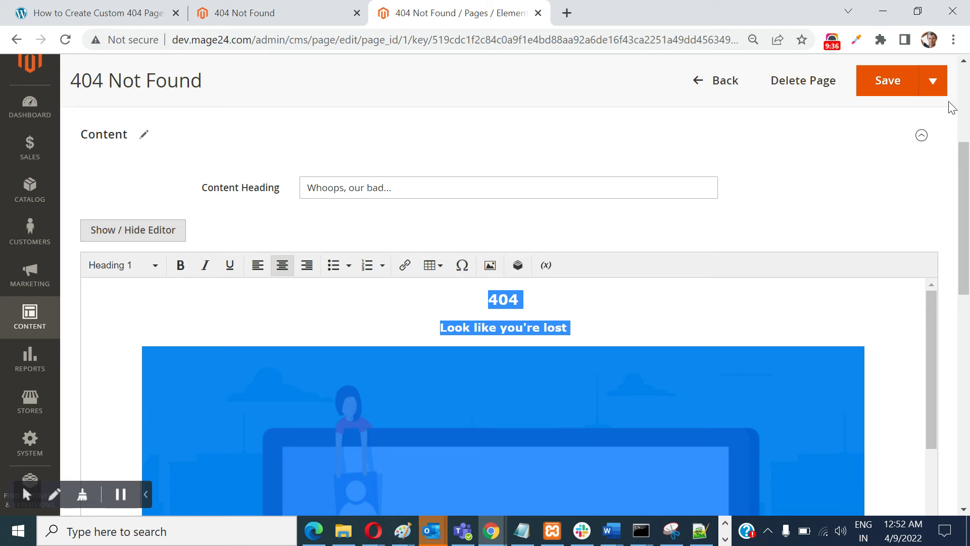
click(934, 81)
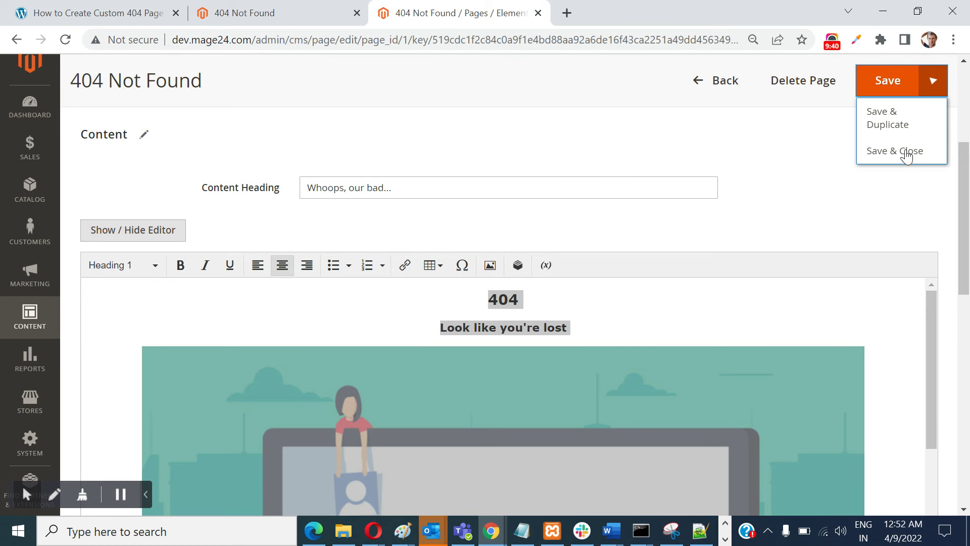
click(903, 151)
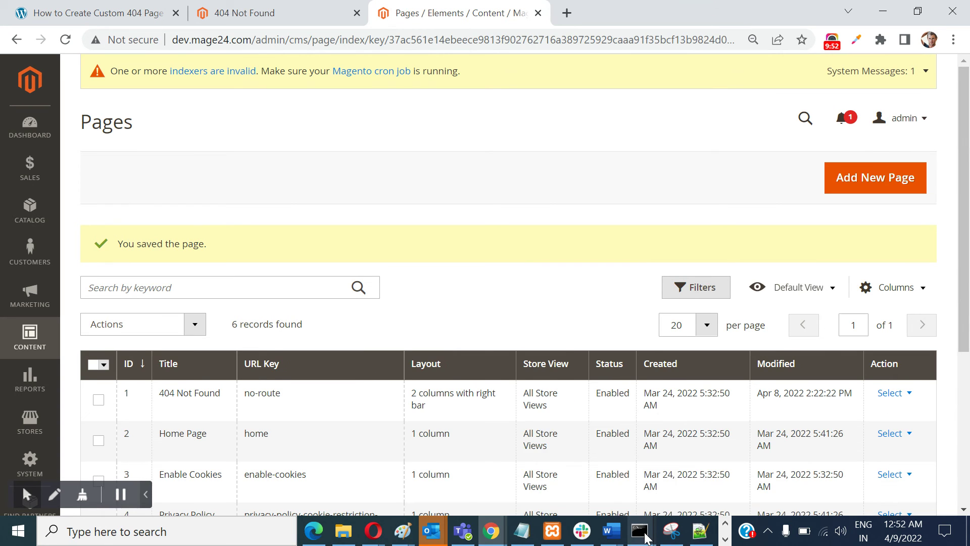
mouse_move(722, 463)
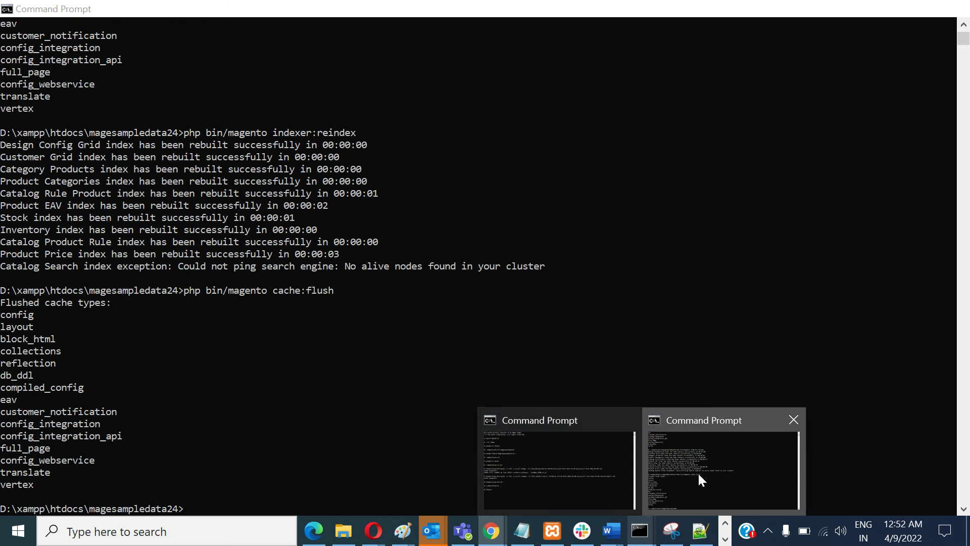
- Bring the Magento Command Prompt window to the front
click(698, 473)
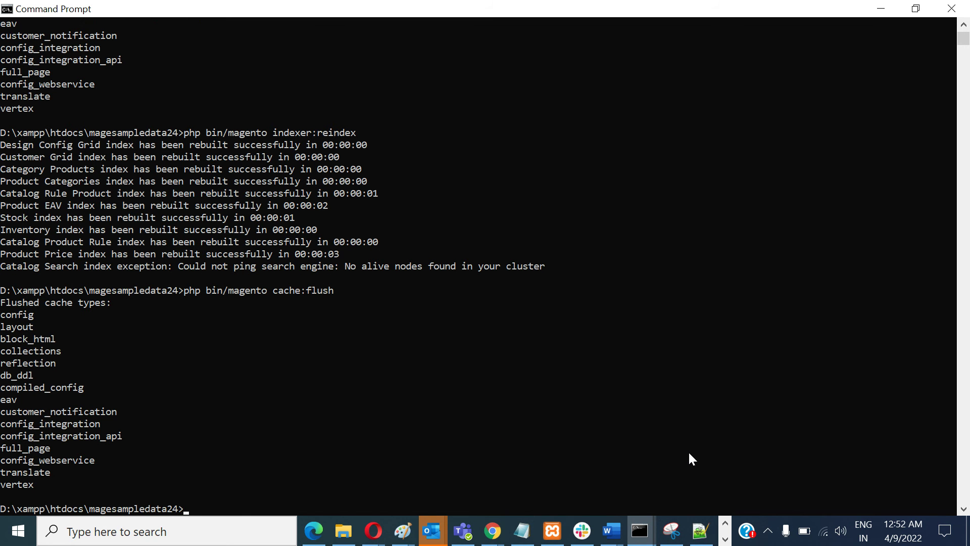
- Rerun php bin/magento indexer:reindex and cache:flush from history, then minimize the prompt
key(Up)
key(Up)
key(Up)
key(Return)
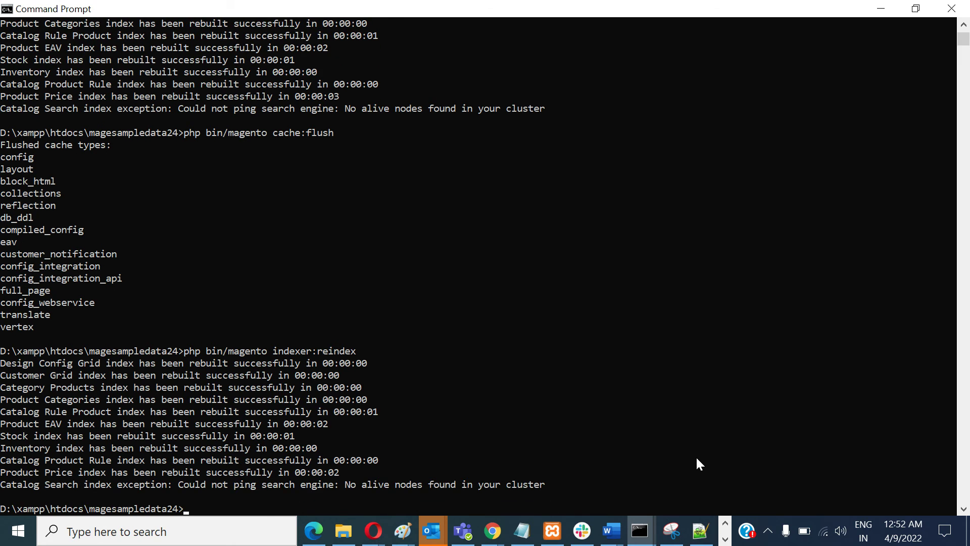
key(Up)
key(Up)
key(Return)
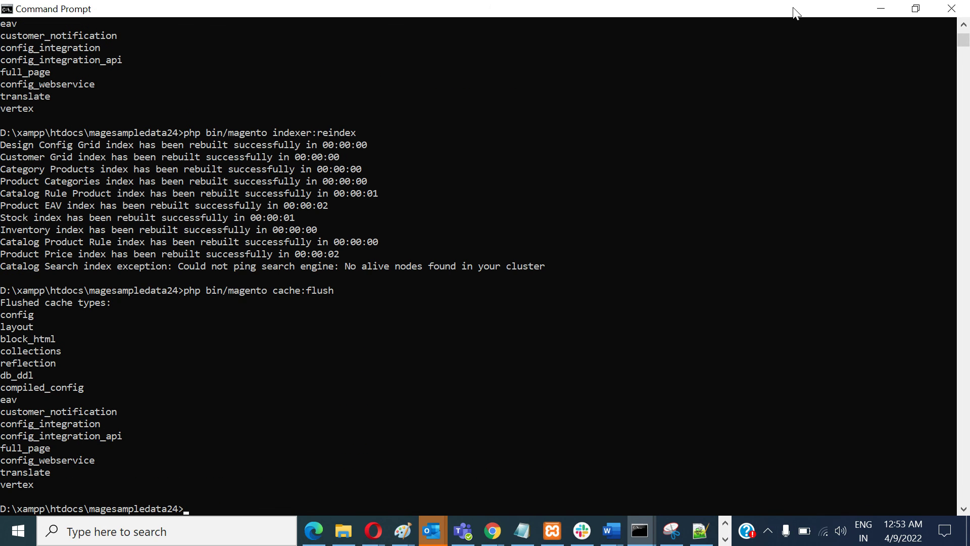
click(882, 10)
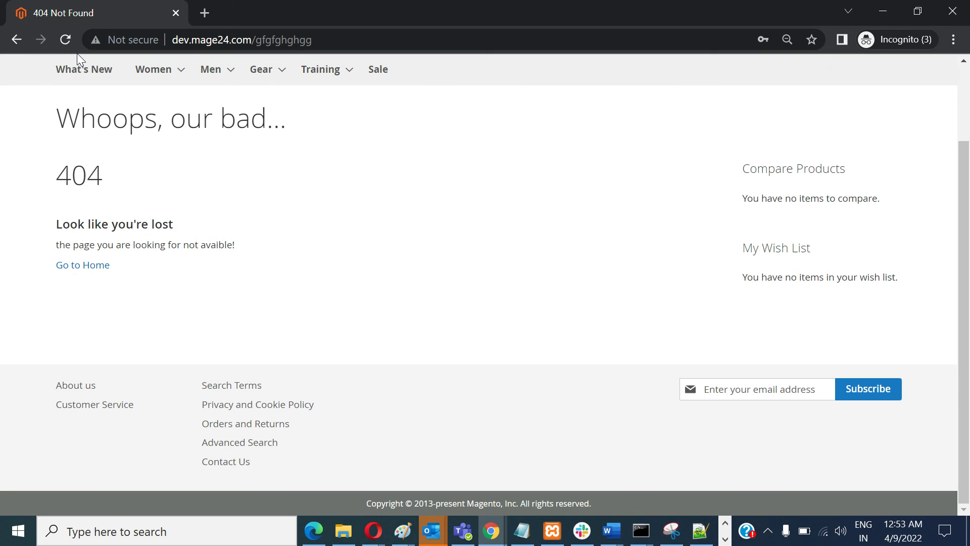
- Reload the storefront 404 page to see the new layout, then return to admin Pages
click(66, 40)
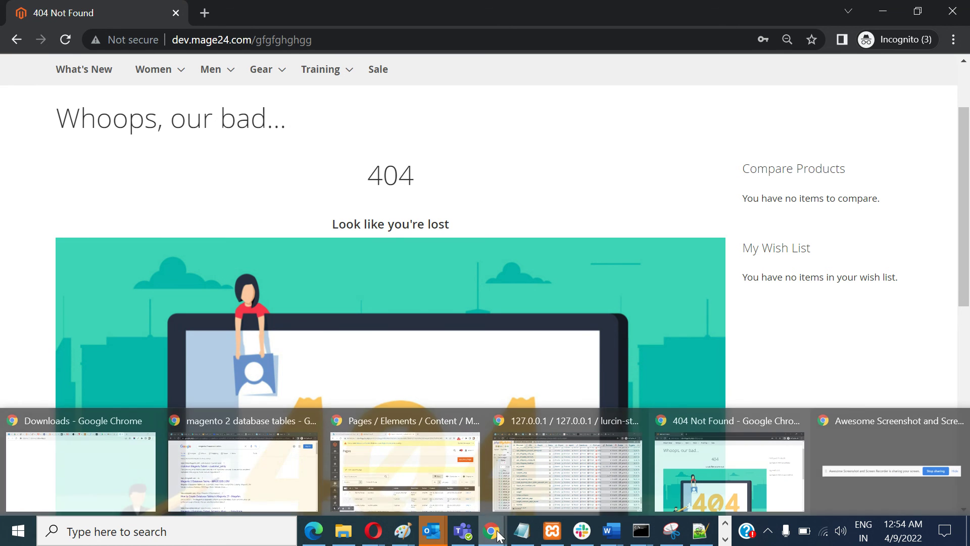
mouse_move(492, 531)
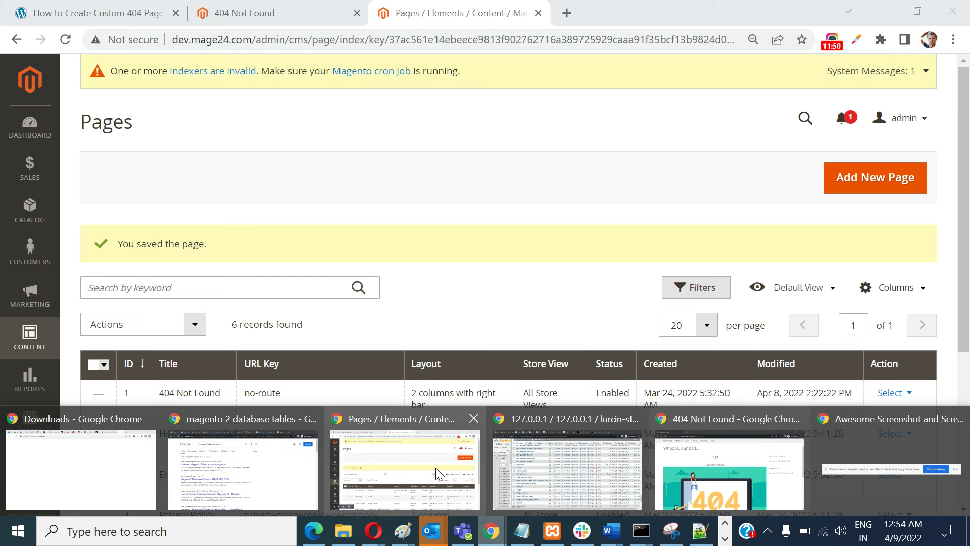
click(435, 468)
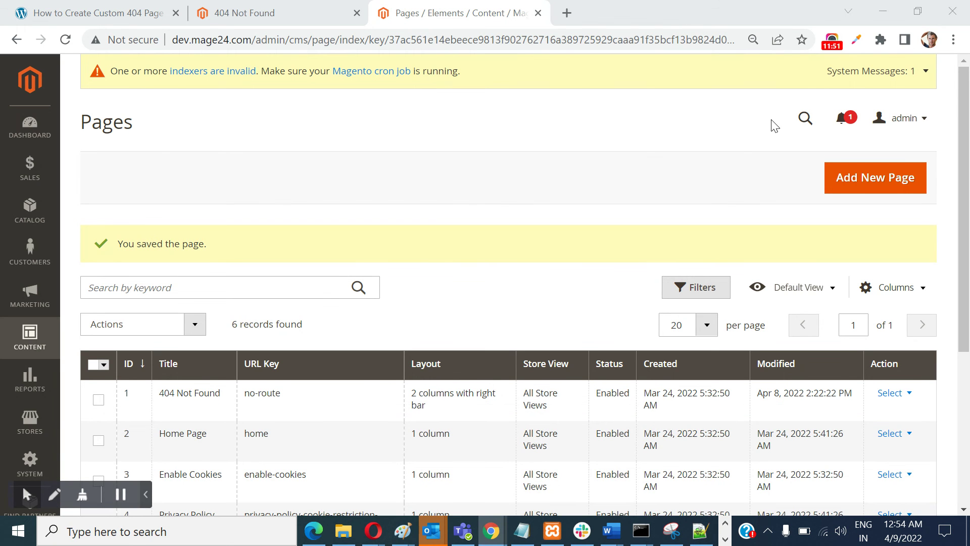